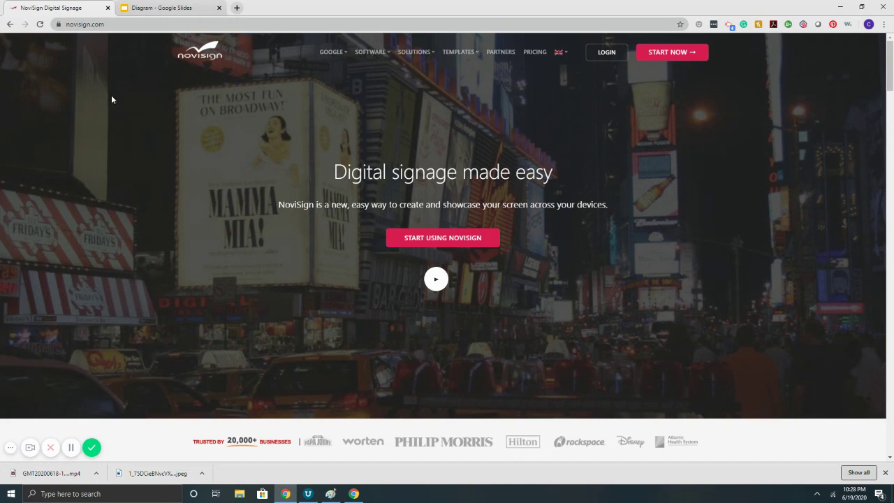
Step: Log in on novisign.com to open NoviSign Studio's My Creatives page
click(607, 55)
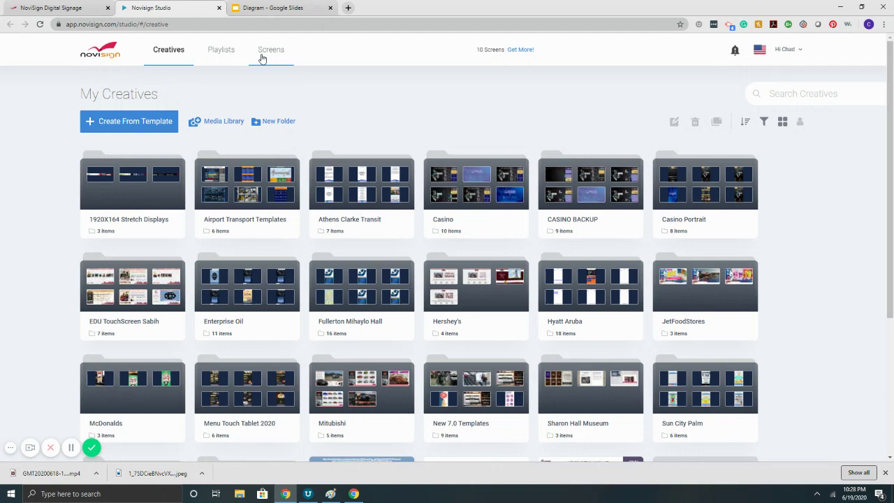
Step: Start a creative from a template and filter the gallery to portrait 9:16 designs
click(125, 124)
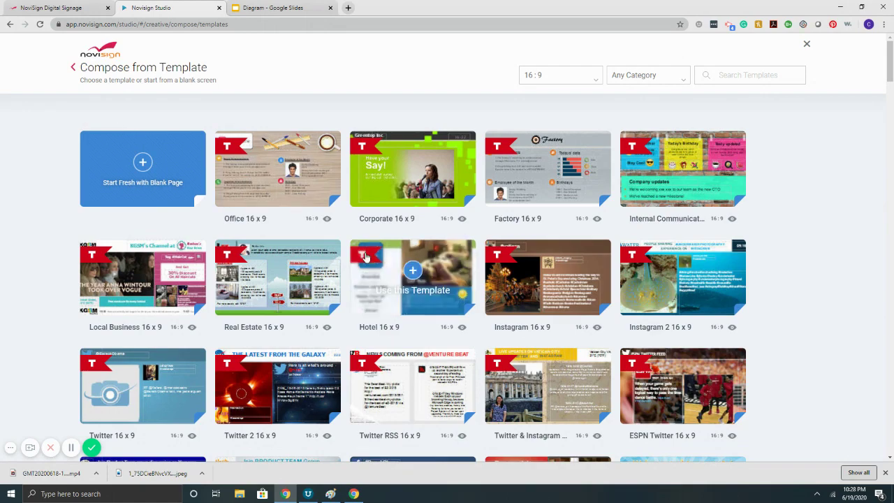
scroll(409, 276, down, 10)
scroll(366, 256, down, 7)
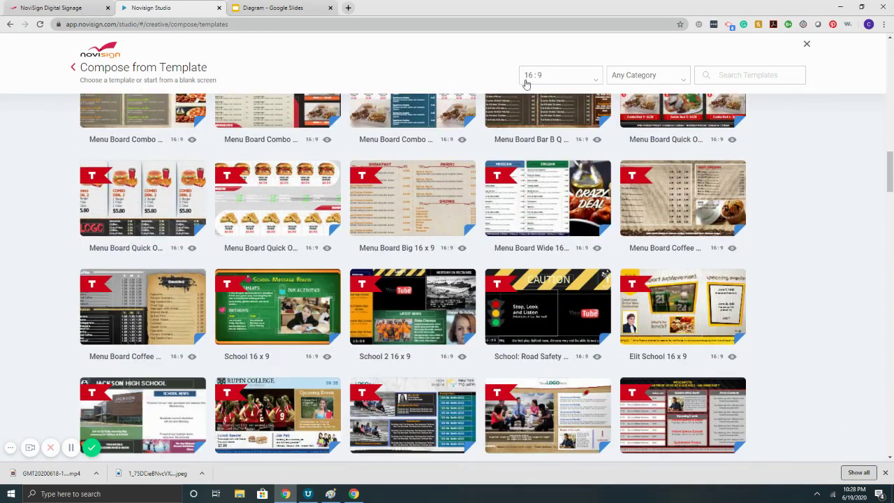
click(533, 76)
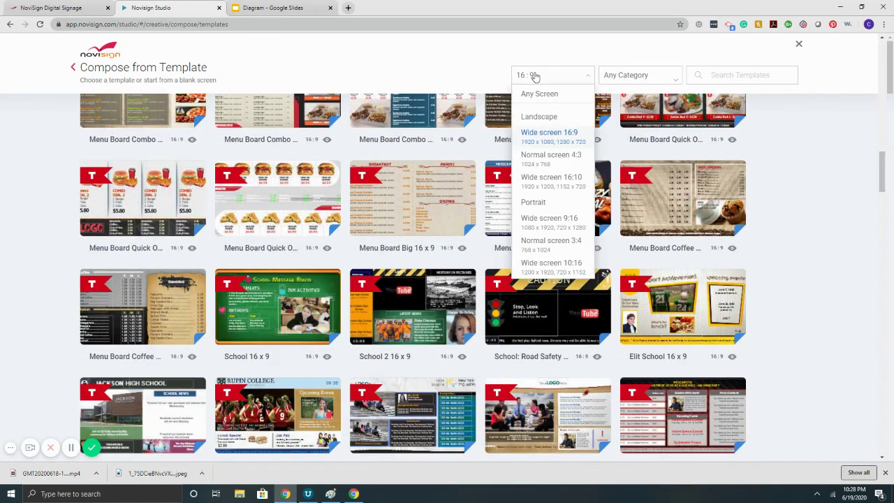
click(538, 225)
scroll(381, 266, down, 3)
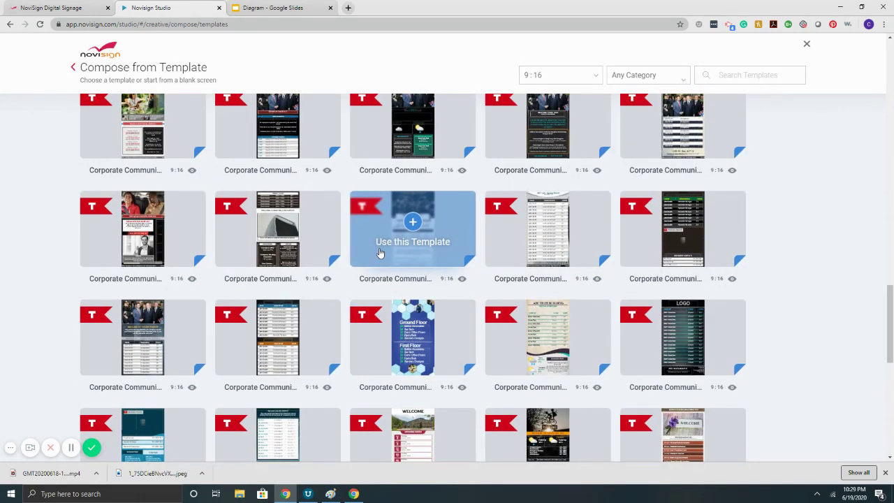
Step: Switch the ratio filter back to Wide screen 16:9 and scroll to the Corporate templates
click(555, 81)
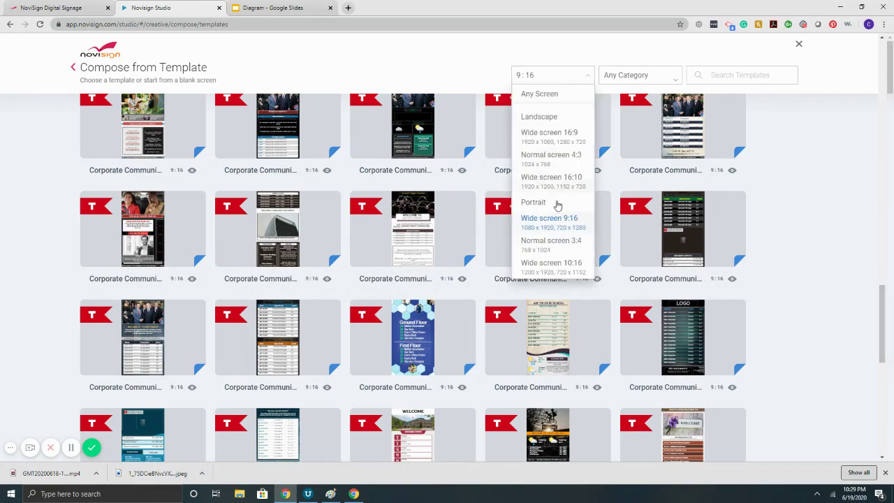
click(557, 221)
click(553, 75)
click(555, 139)
scroll(447, 289, down, 5)
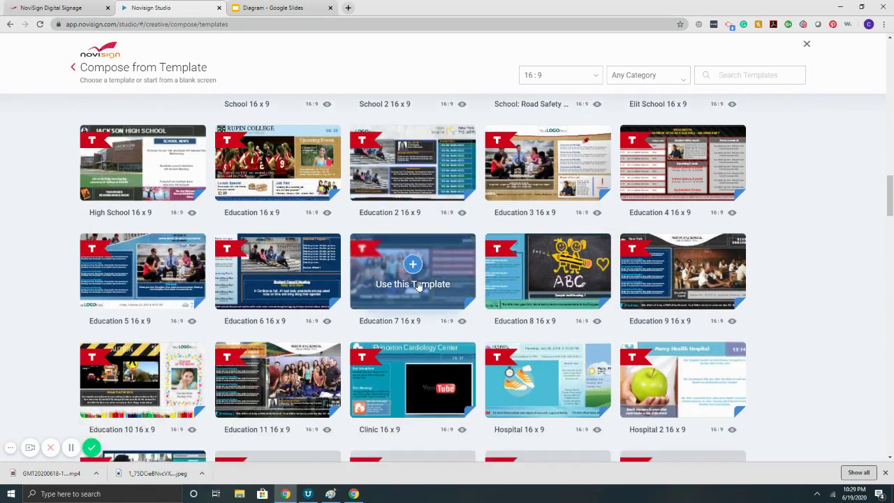
scroll(417, 284, down, 12)
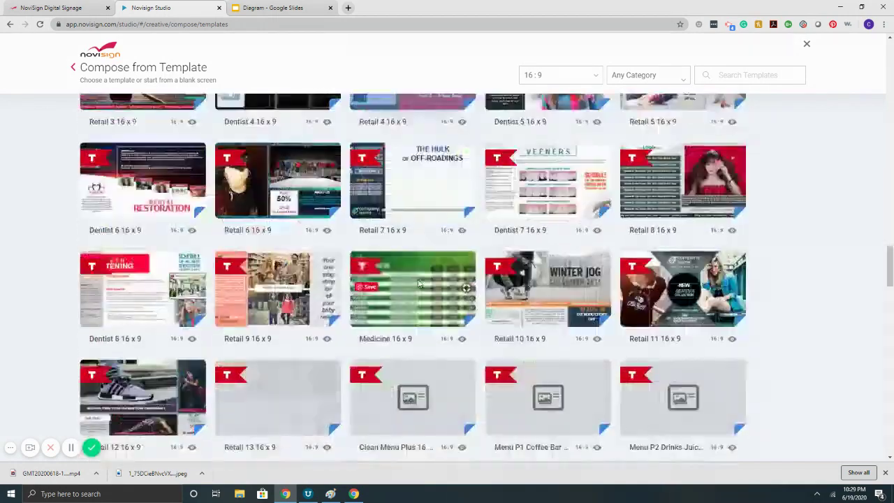
scroll(418, 284, down, 10)
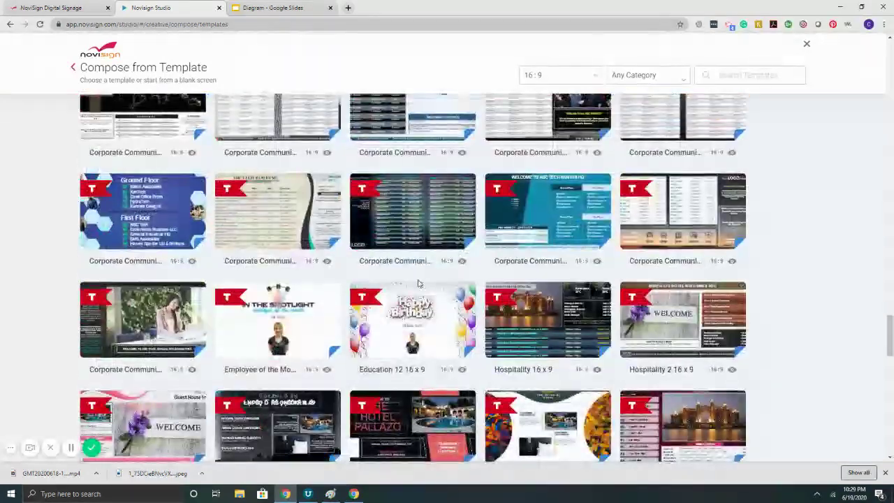
Step: Use the Corporate Communications 17 template and check it in full-screen preview
click(412, 205)
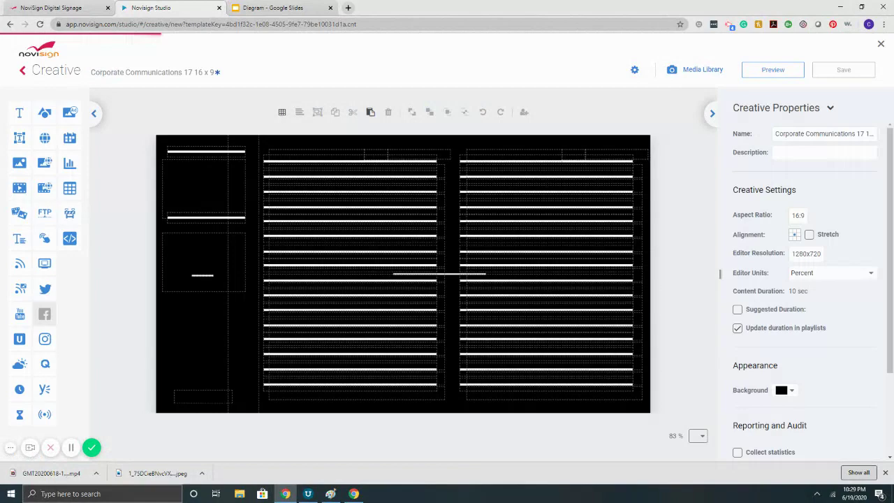
click(767, 72)
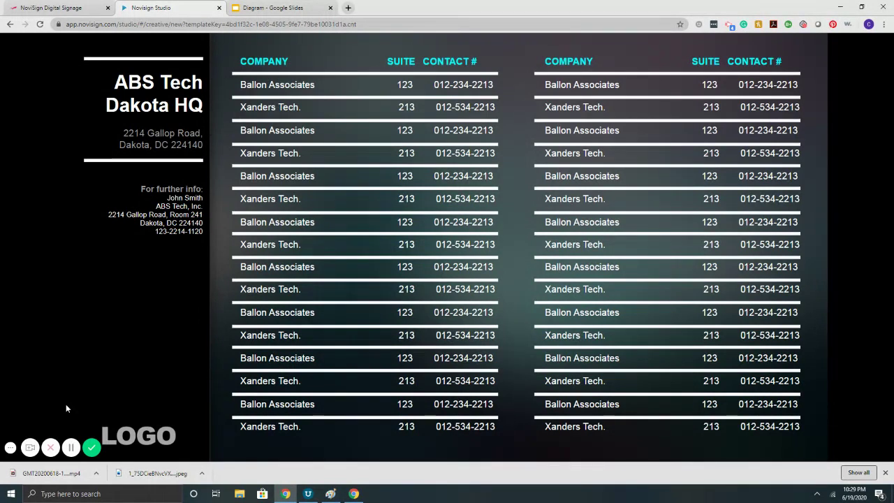
mouse_move(142, 325)
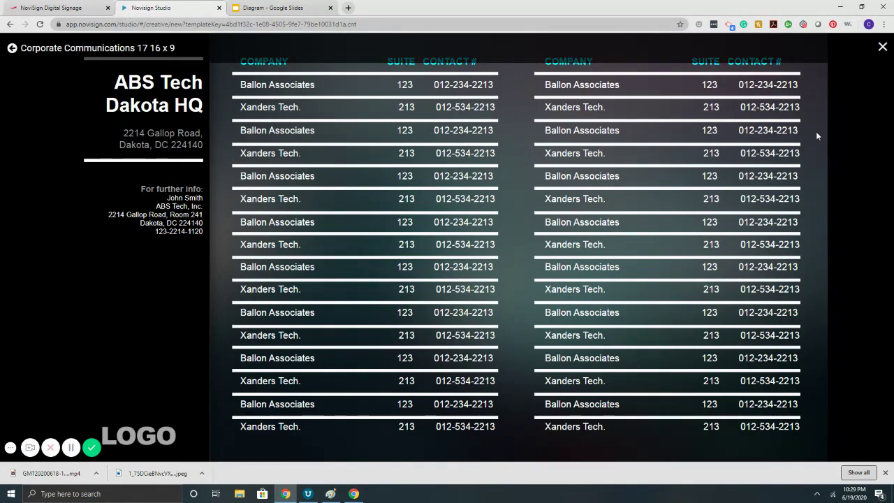
click(882, 49)
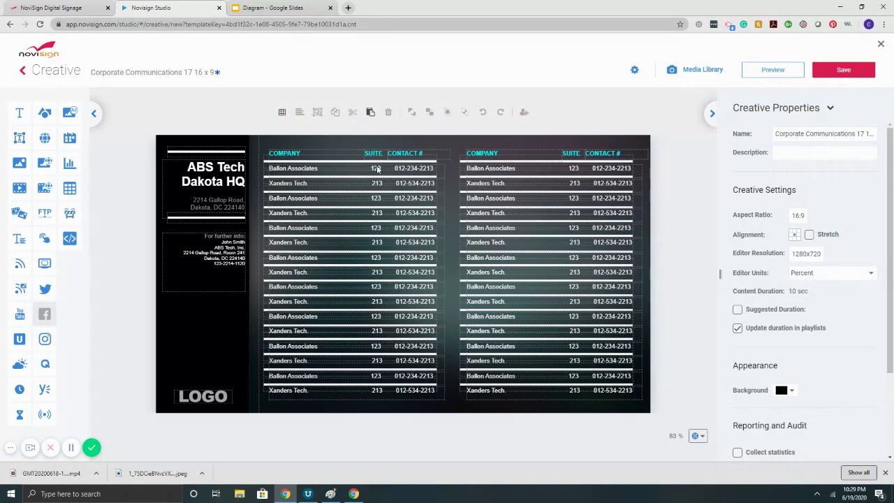
Step: Replace the first tenant row's Ballon Associates text with Dr. Smith
click(293, 172)
double_click(293, 170)
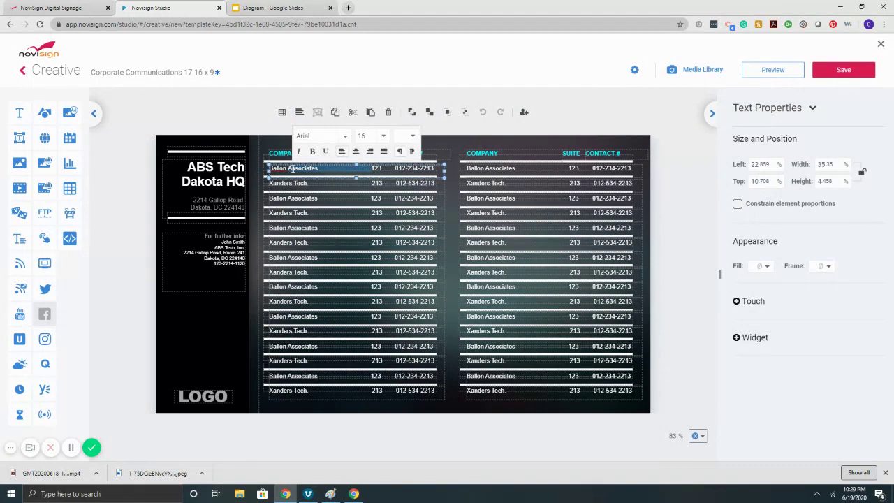
triple_click(293, 170)
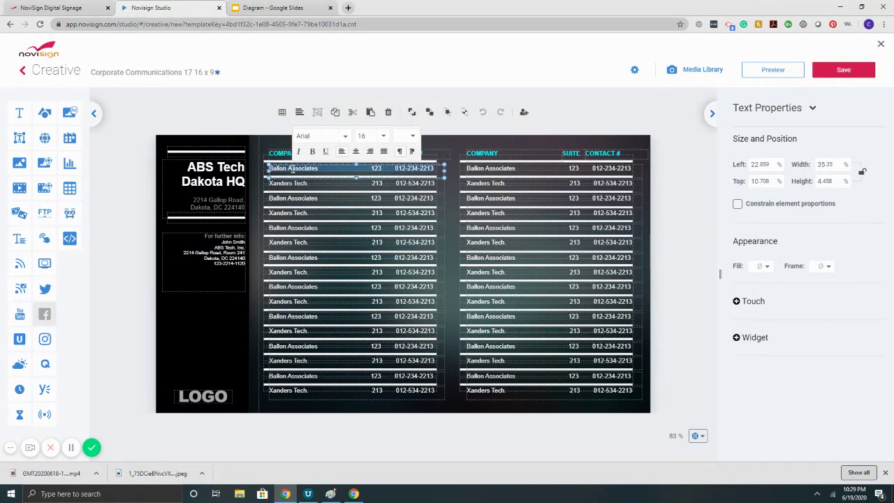
text(B)
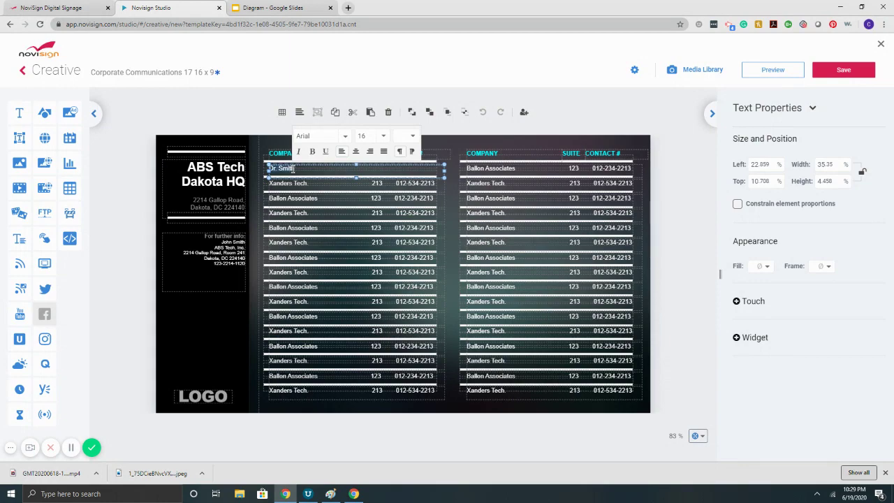
Step: Format Dr. Smith as bold, left-aligned Tahoma at size 16
click(383, 136)
click(374, 218)
click(383, 136)
click(368, 232)
click(343, 137)
scroll(328, 203, down, 2)
click(314, 221)
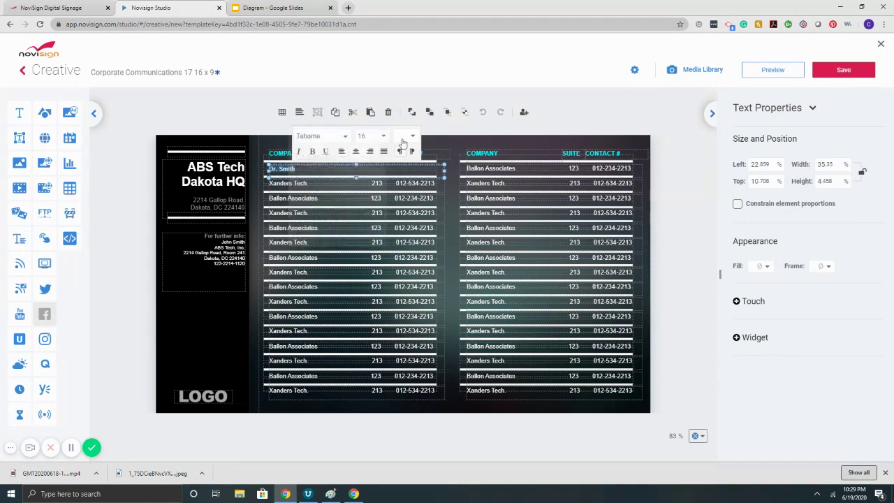
click(312, 151)
click(355, 152)
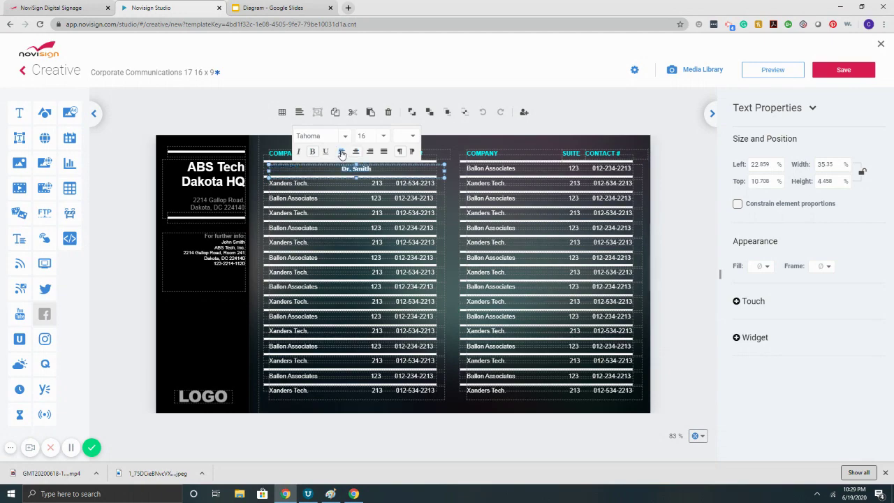
click(341, 151)
key(Escape)
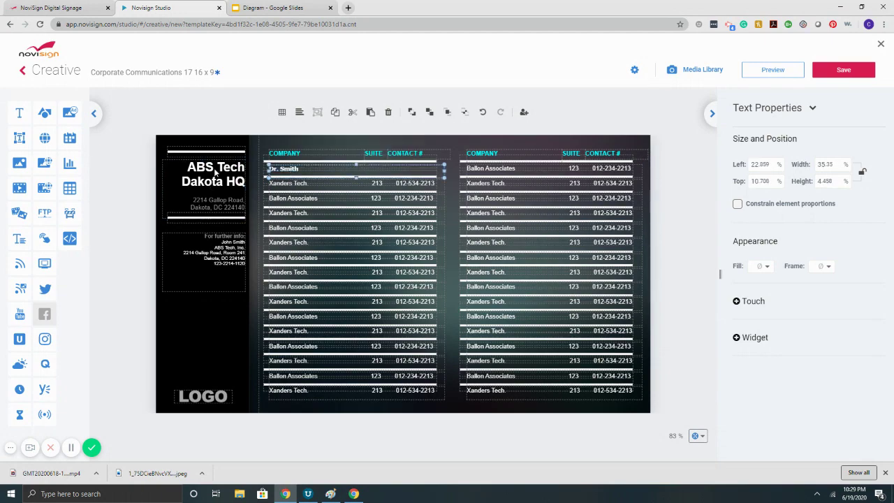
Step: Delete the ABS Tech Dakota HQ title, both white divider lines and the LOGO image
click(207, 170)
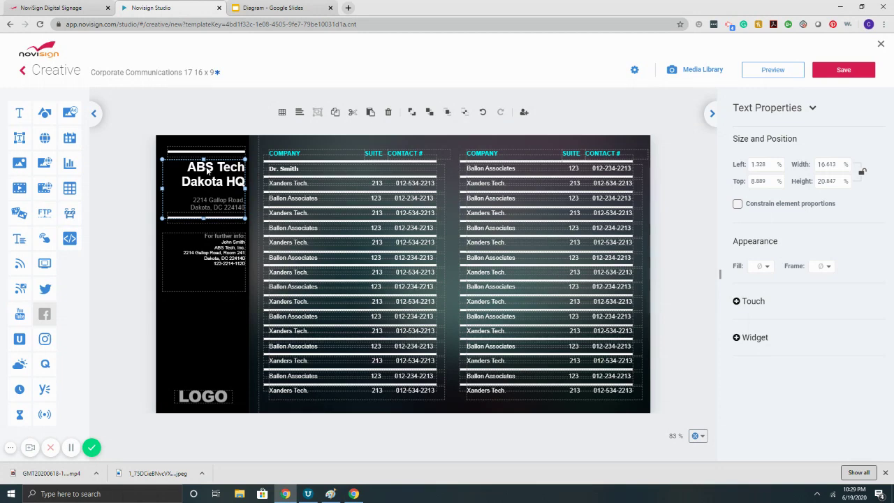
key(Delete)
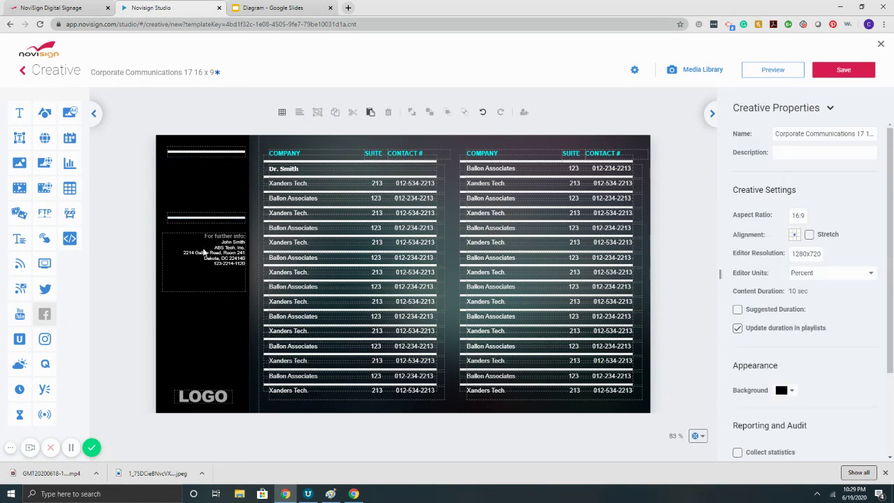
click(211, 217)
key(Delete)
click(217, 151)
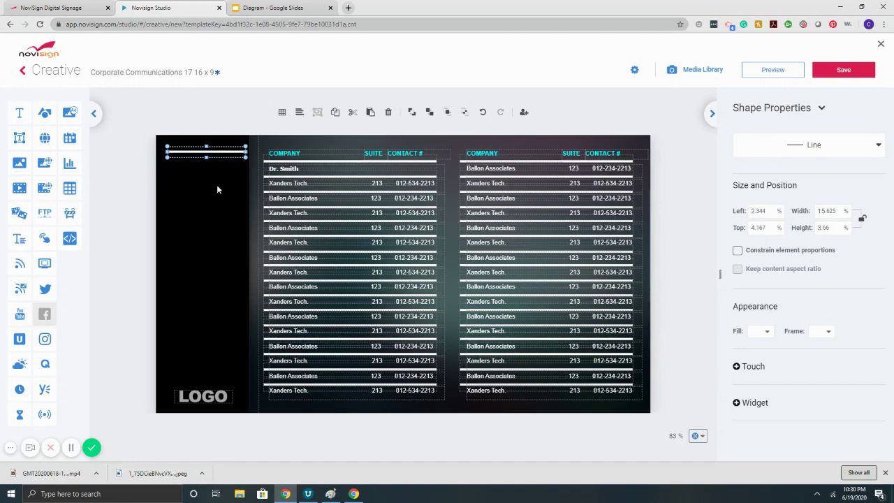
key(Delete)
drag(213, 396, 210, 218)
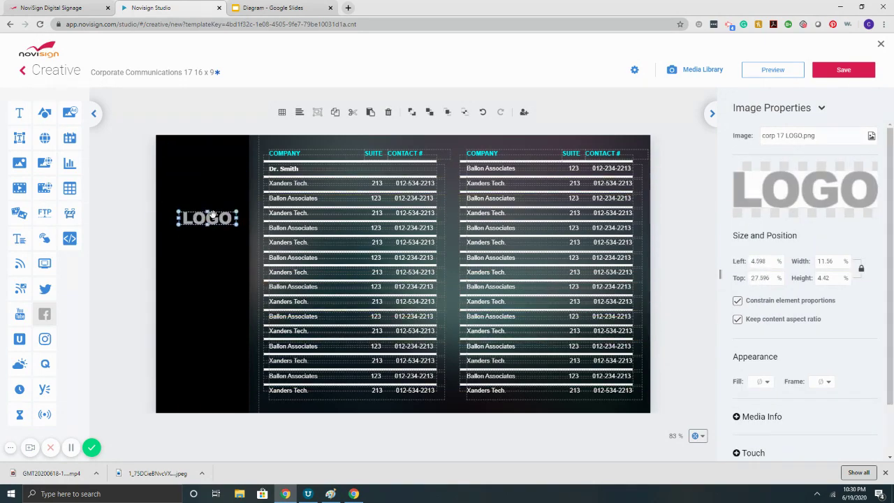
key(Delete)
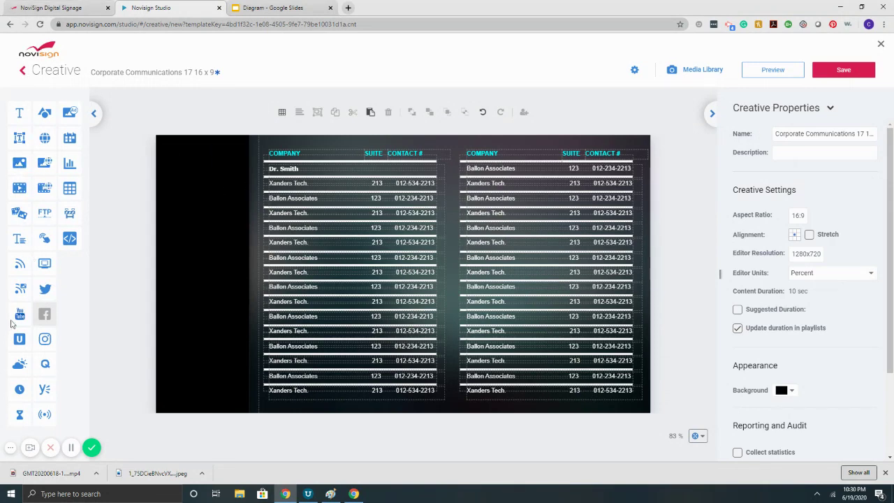
Step: Add a weather widget to the sidebar with its location set to Chicago, Illinois
drag(21, 363, 204, 208)
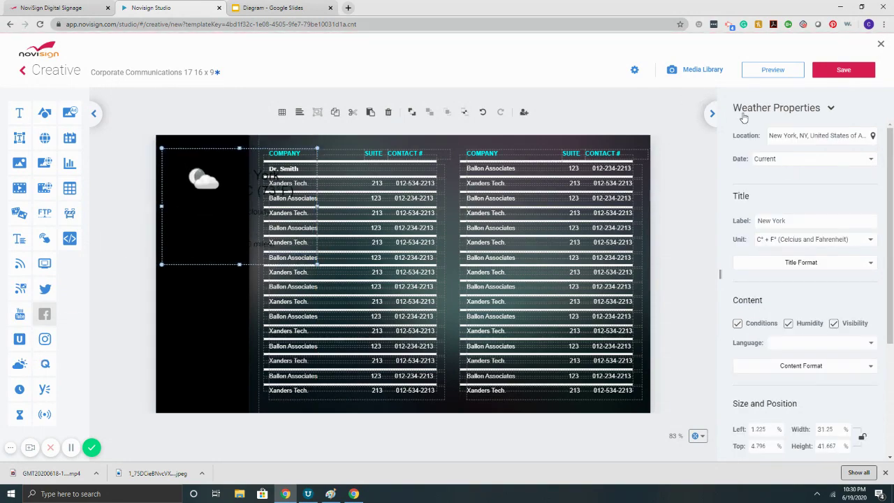
click(794, 139)
text(c)
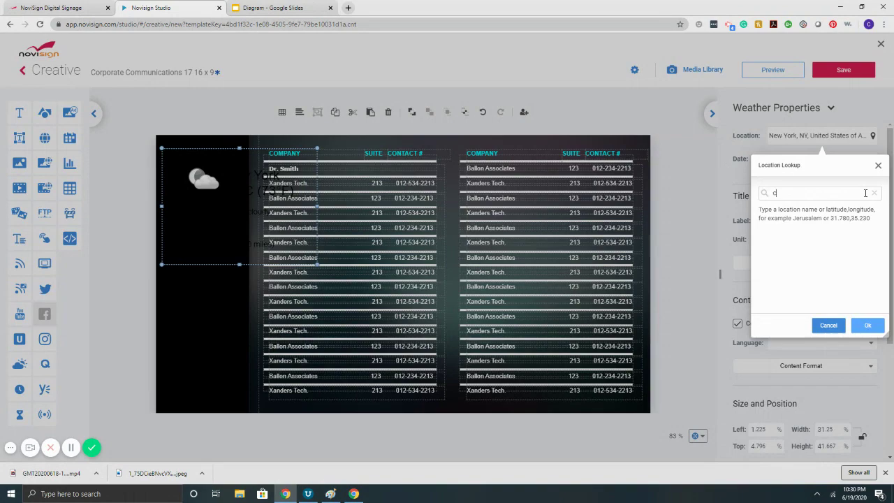
text(hicago)
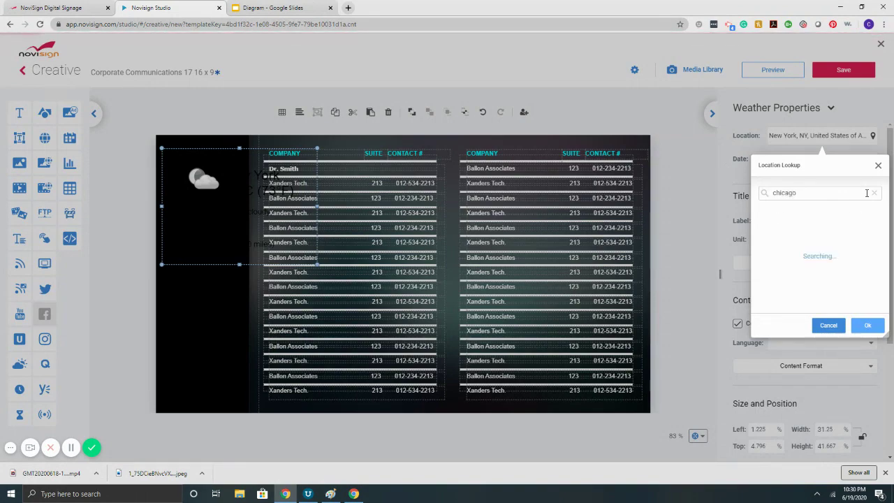
click(842, 214)
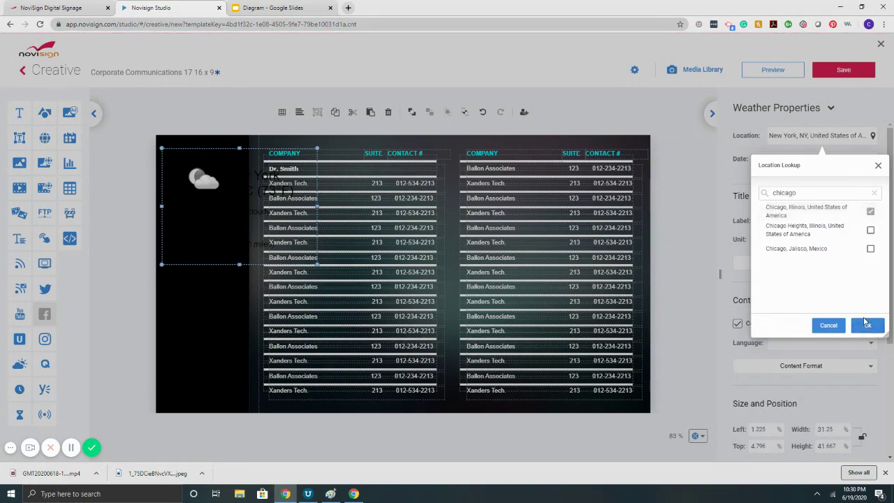
click(859, 326)
Step: Make the weather title text white and smaller, and narrow the widget to about 21% width
click(819, 265)
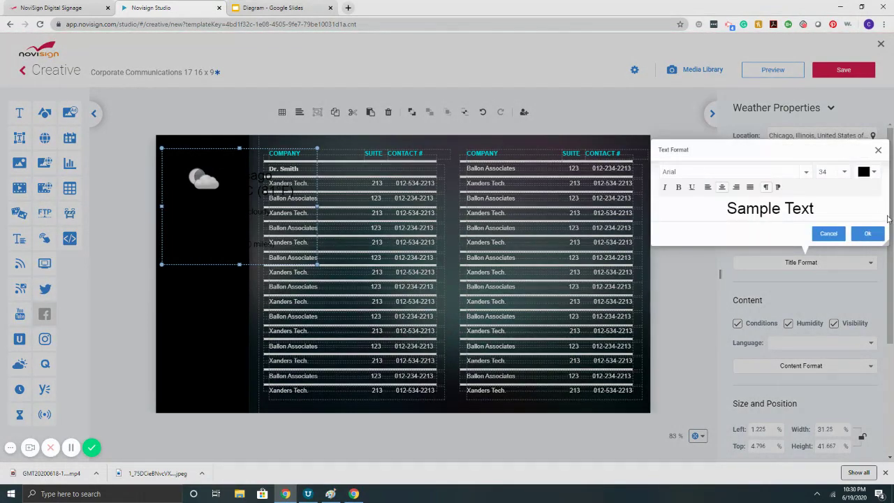
click(872, 177)
click(672, 274)
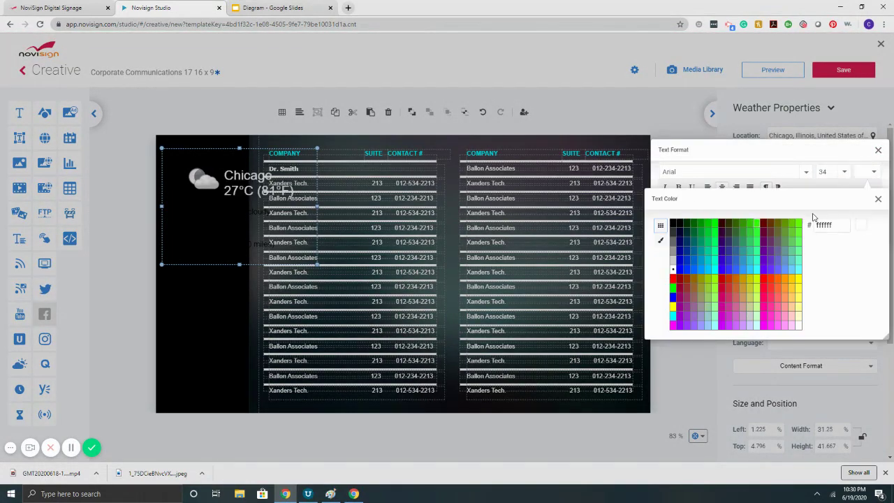
click(878, 198)
click(845, 175)
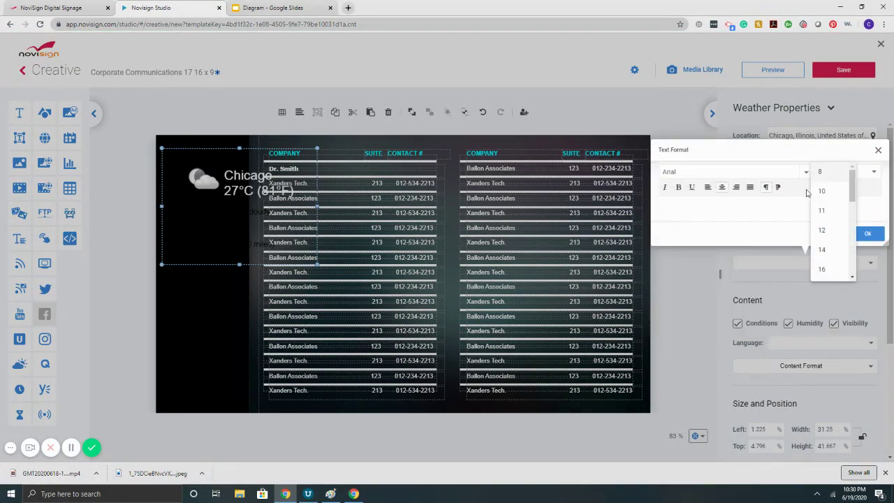
click(839, 198)
click(865, 238)
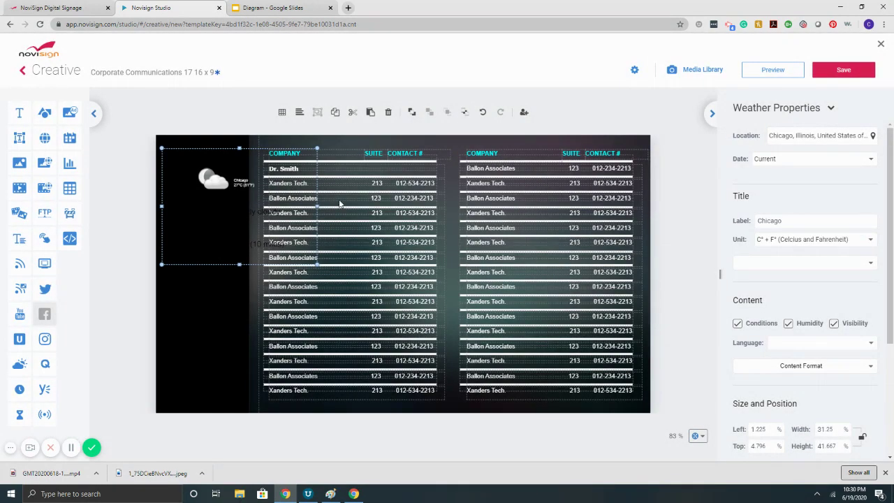
drag(318, 205, 267, 206)
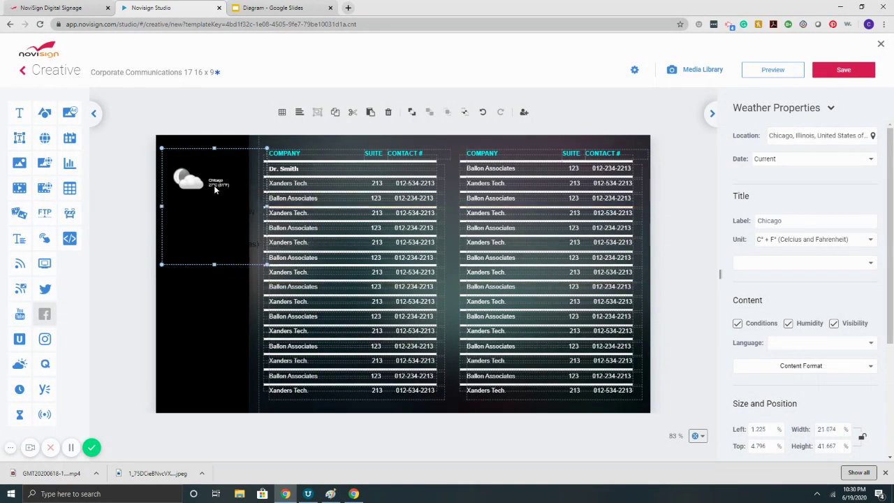
Step: Delete the weather widget and all tenant table elements, then close the editor without saving
key(Delete)
key(ctrl+a)
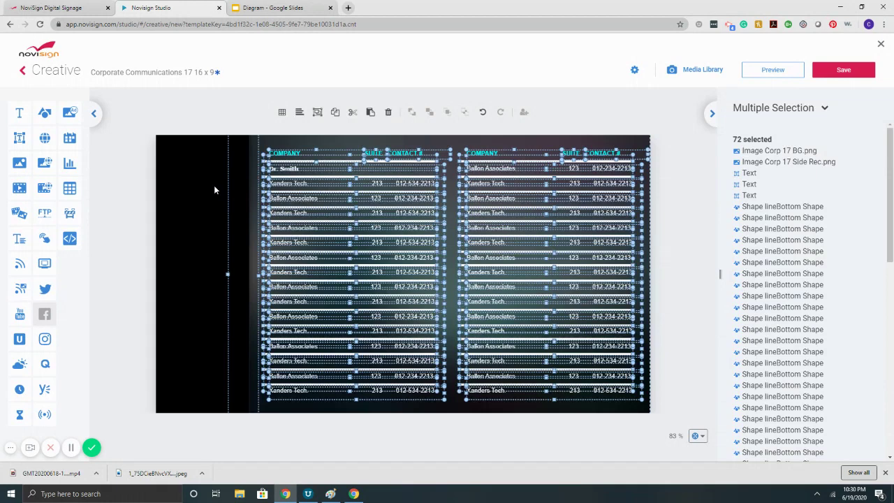
key(Delete)
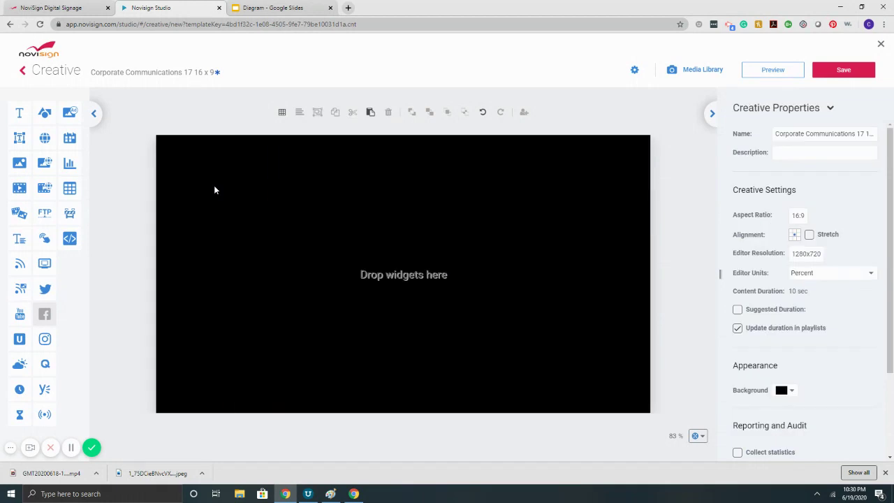
click(881, 45)
click(528, 271)
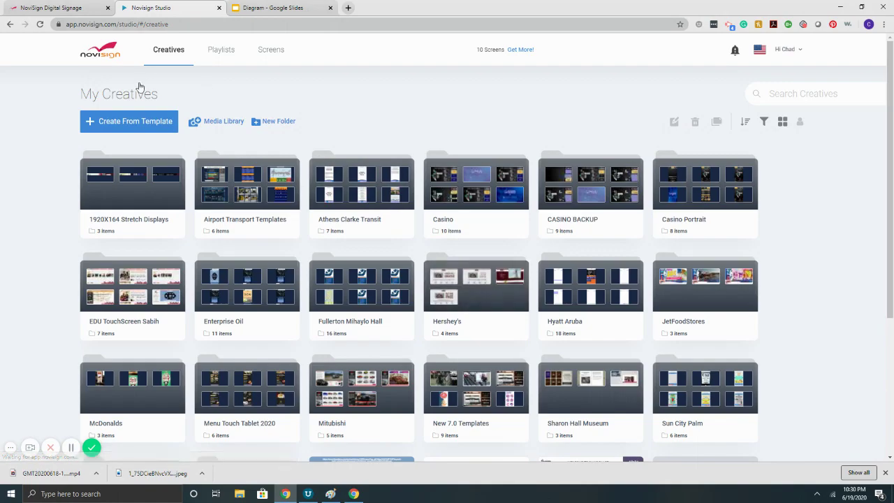
Step: Start a new creative from a template and scroll to the Corporate Communications designs
click(131, 123)
scroll(470, 311, down, 15)
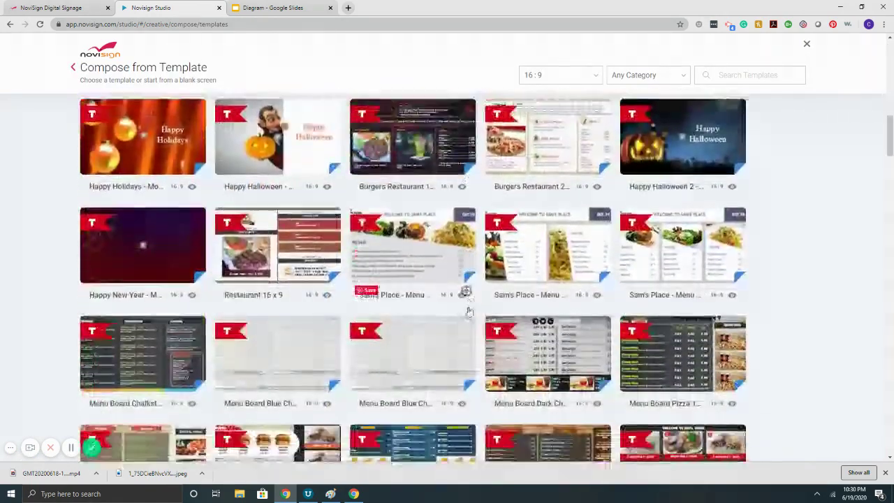
scroll(469, 312, down, 15)
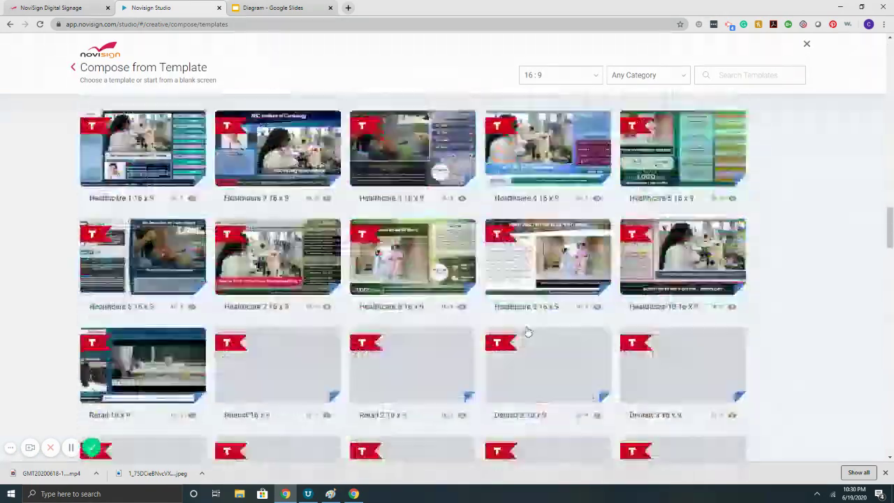
scroll(528, 333, down, 15)
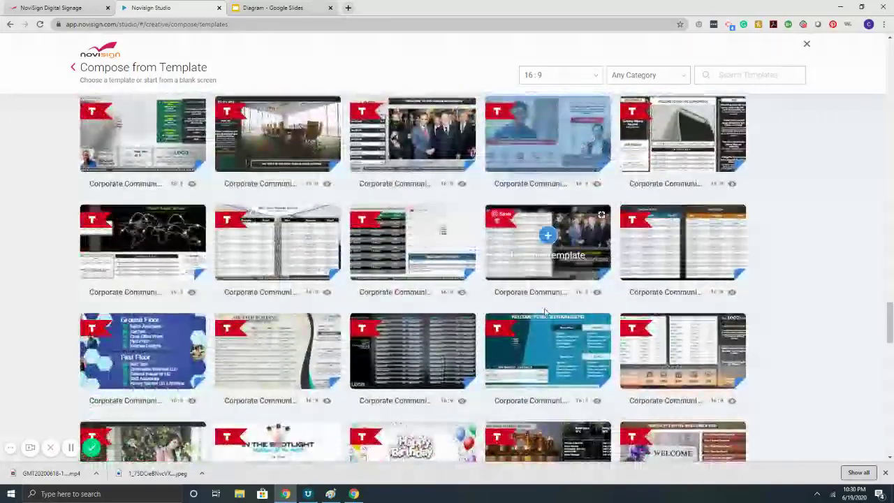
scroll(545, 311, down, 2)
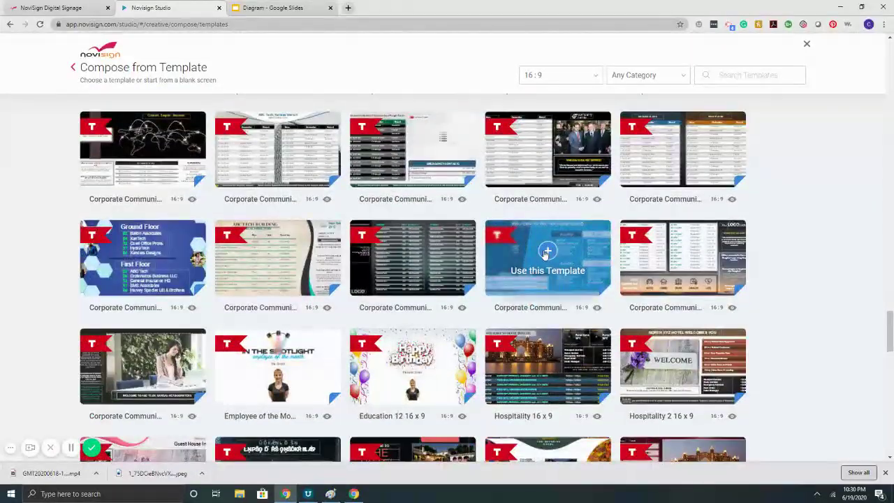
Step: Open Corporate Communications 18, delete its YouTube video, and move the Ground Floor label, box, list and numbers left
click(546, 252)
click(261, 235)
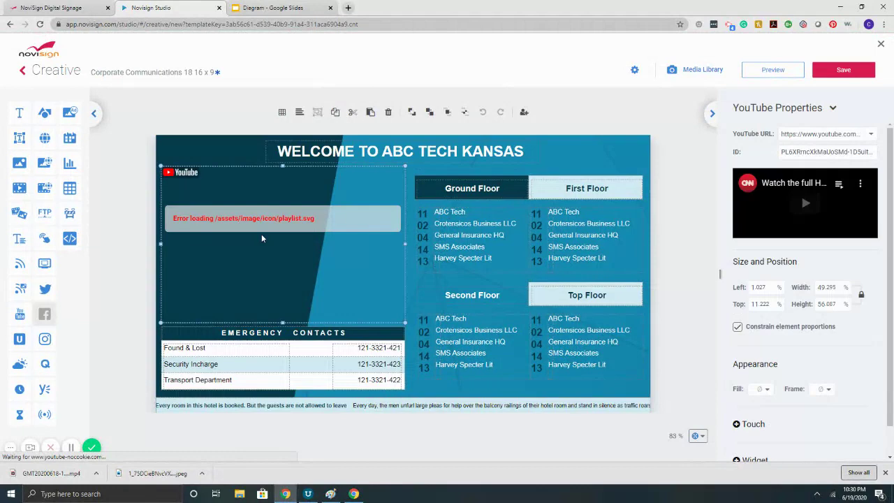
key(Delete)
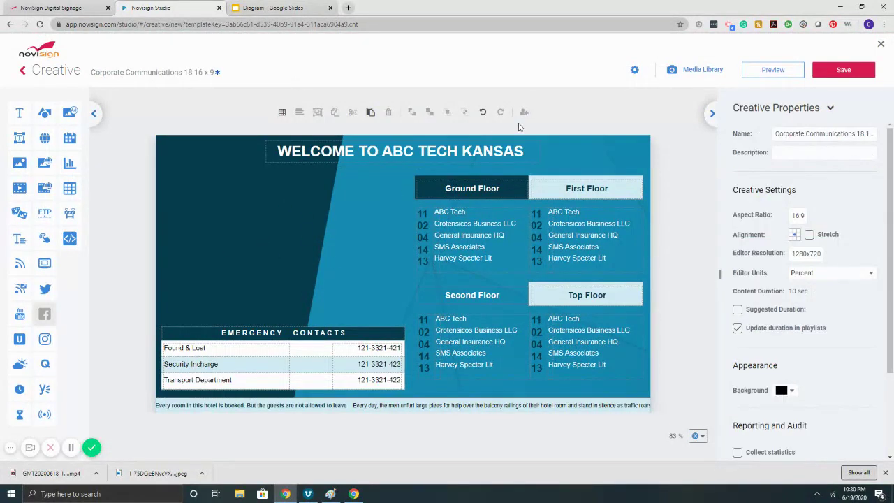
click(467, 189)
drag(468, 188, 234, 187)
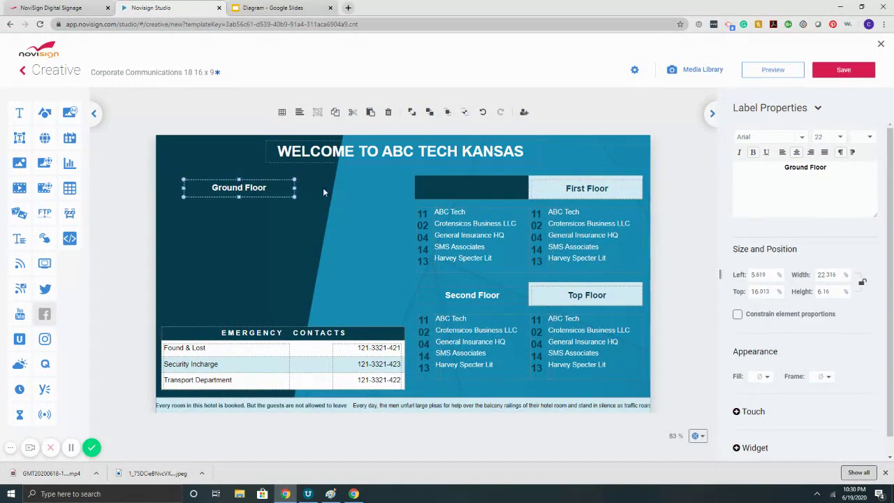
click(448, 179)
drag(448, 178, 209, 184)
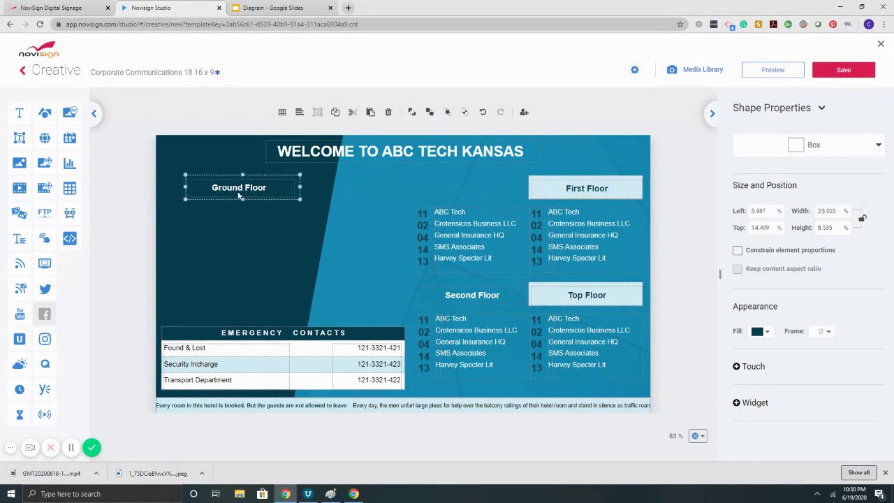
click(485, 237)
drag(486, 237, 247, 240)
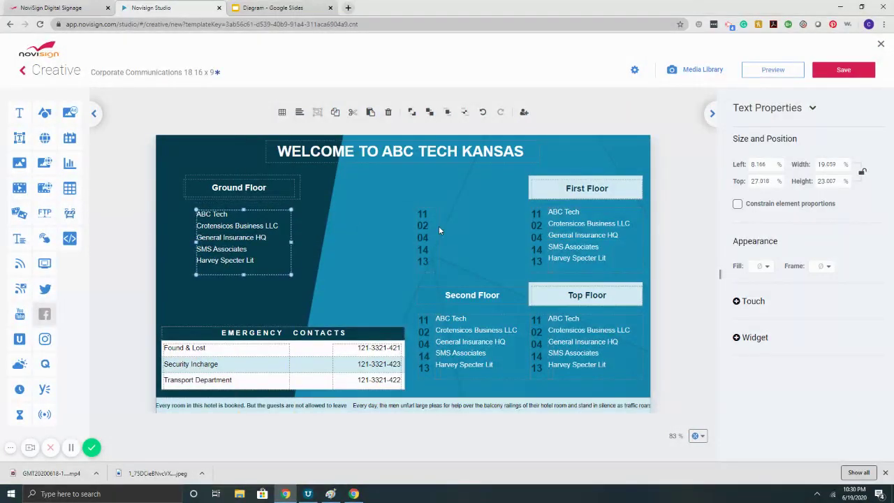
drag(438, 231, 315, 227)
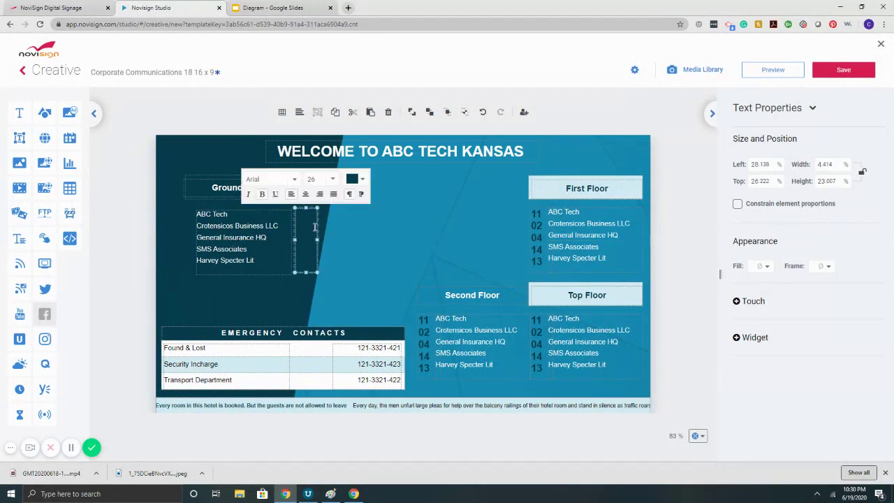
Step: Make the suite numbers white and retype the ABC Tech line in the Ground Floor list
key(ctrl+a)
click(353, 179)
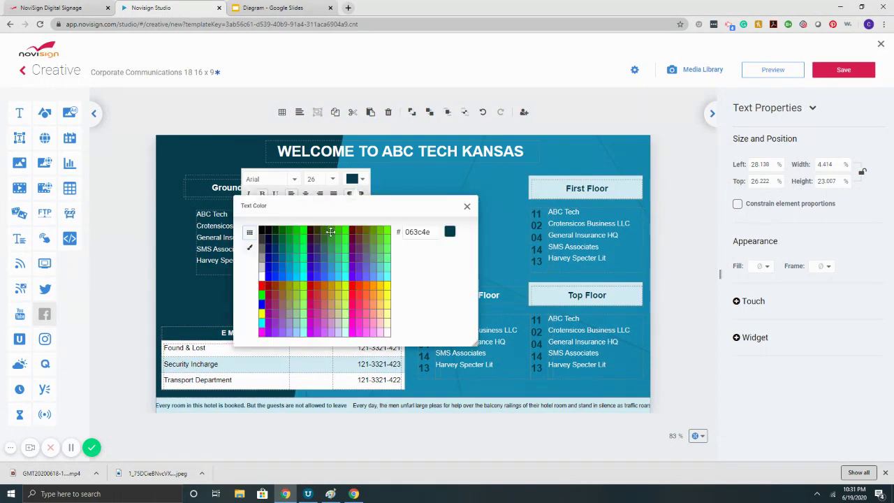
click(261, 280)
click(467, 206)
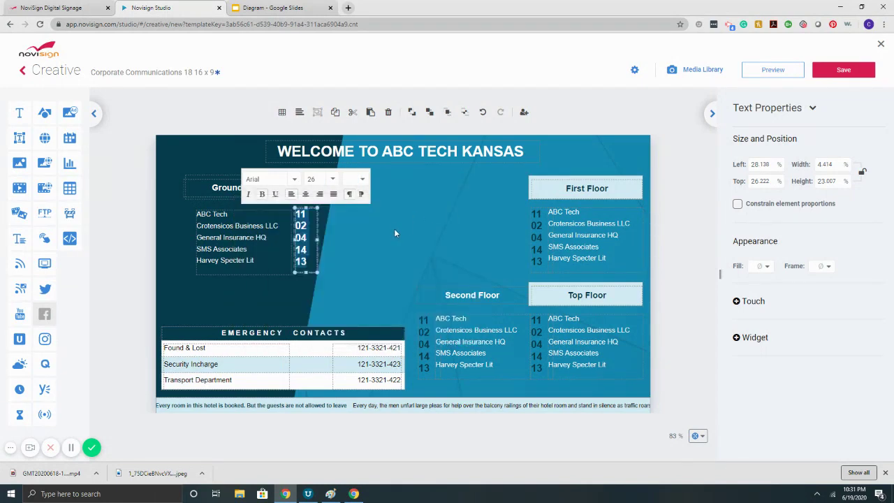
click(213, 215)
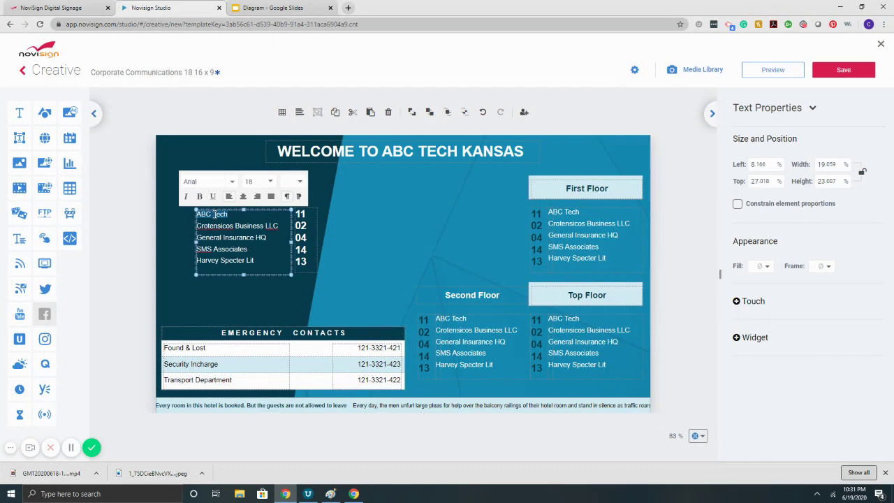
triple_click(214, 214)
text(Dr. Smith)
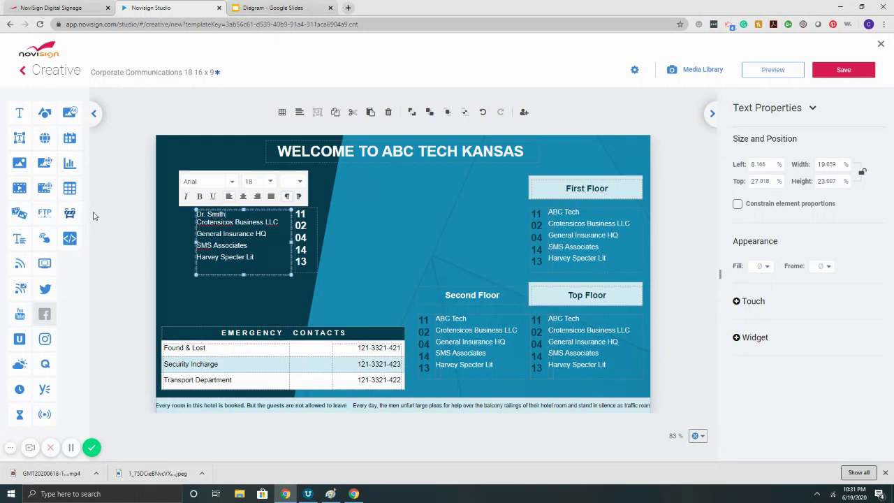
click(578, 180)
Step: Move the First Floor label, box, numbers and company list to the banner's middle
drag(575, 194, 388, 186)
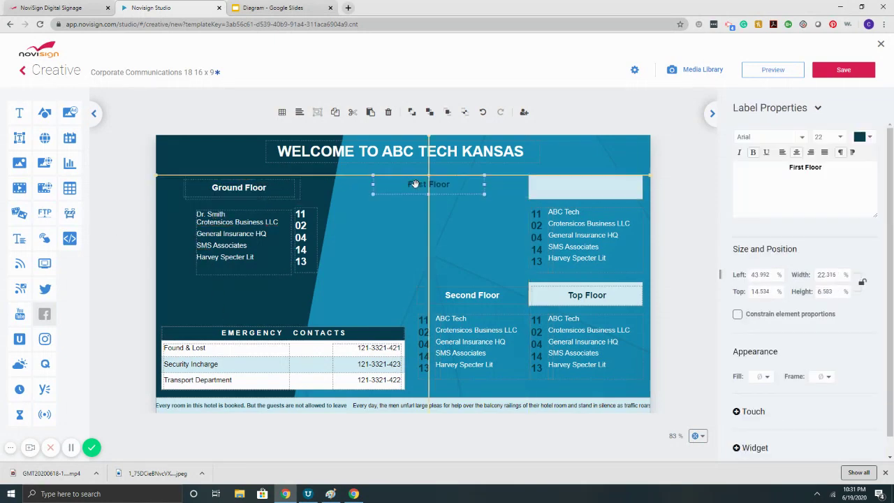
drag(549, 190, 373, 187)
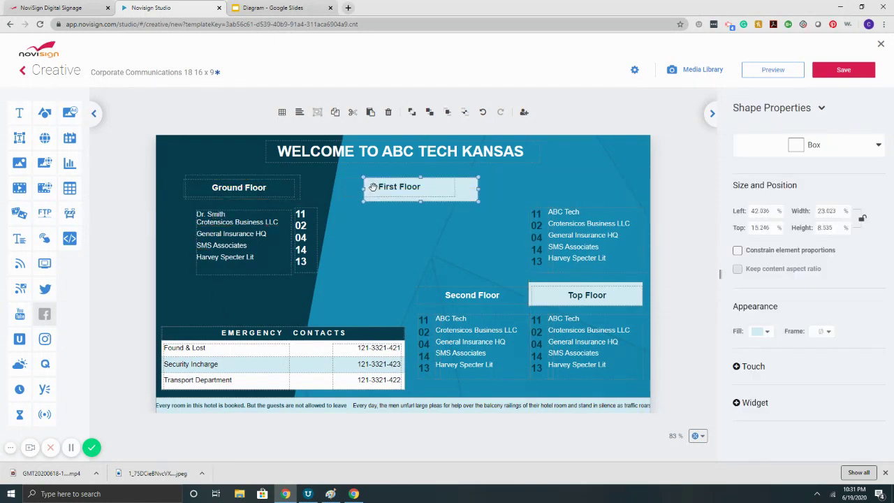
drag(535, 229, 349, 229)
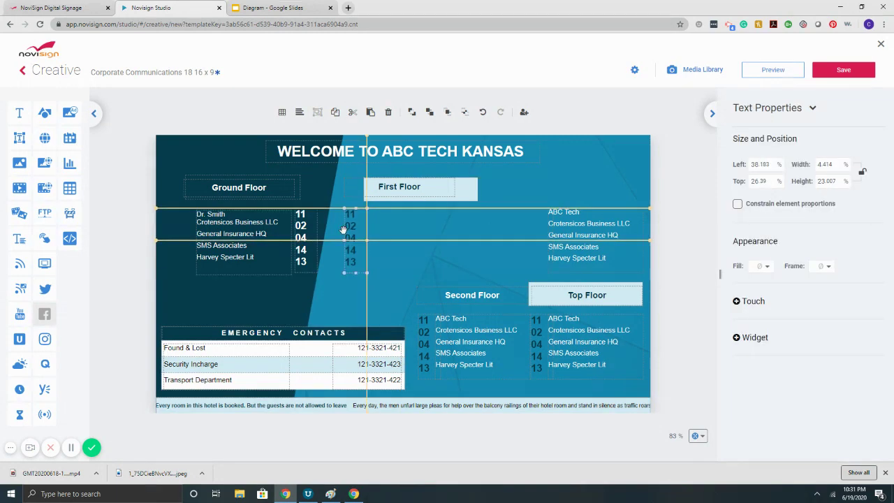
drag(550, 233, 373, 233)
click(520, 224)
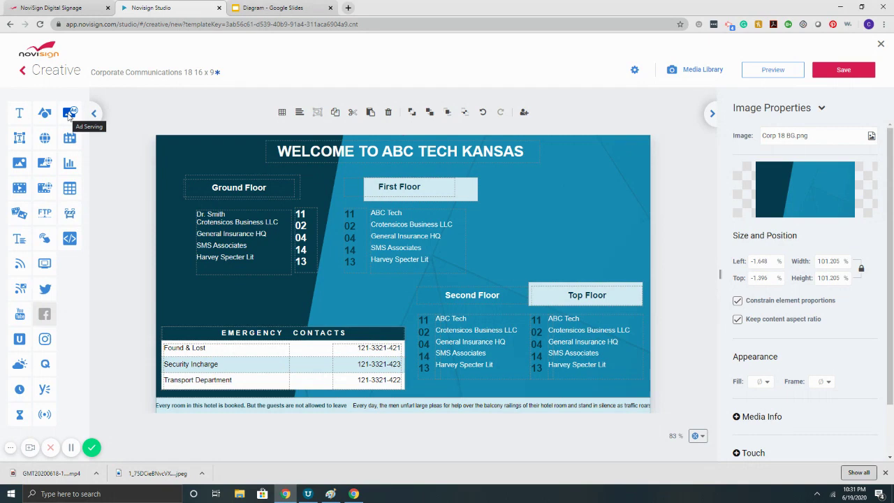
Step: Move the Top Floor label, box, company list and number column up to the top right
click(573, 296)
drag(574, 296, 580, 198)
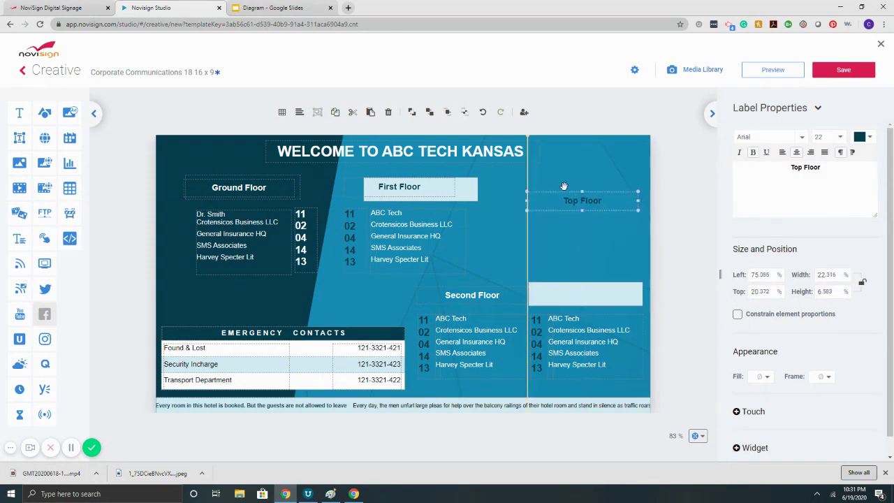
click(584, 293)
drag(583, 308, 581, 183)
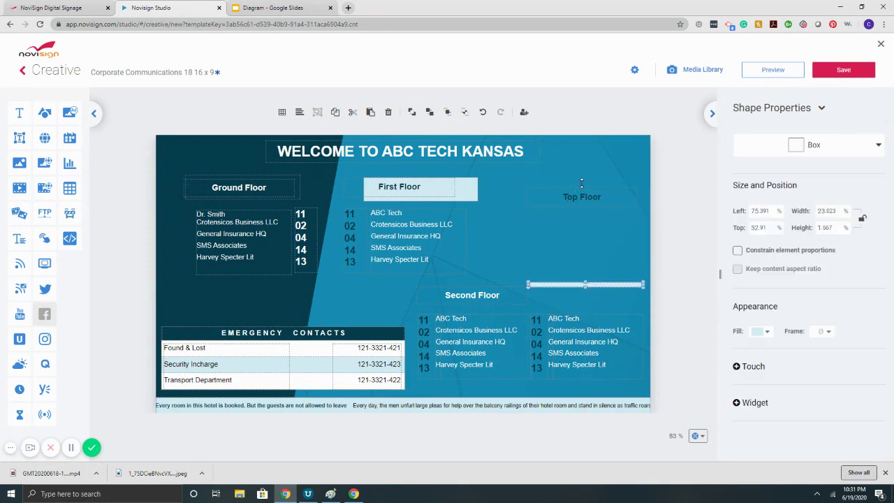
click(584, 285)
click(584, 285)
drag(584, 283, 584, 206)
click(583, 342)
drag(583, 342, 593, 243)
click(537, 344)
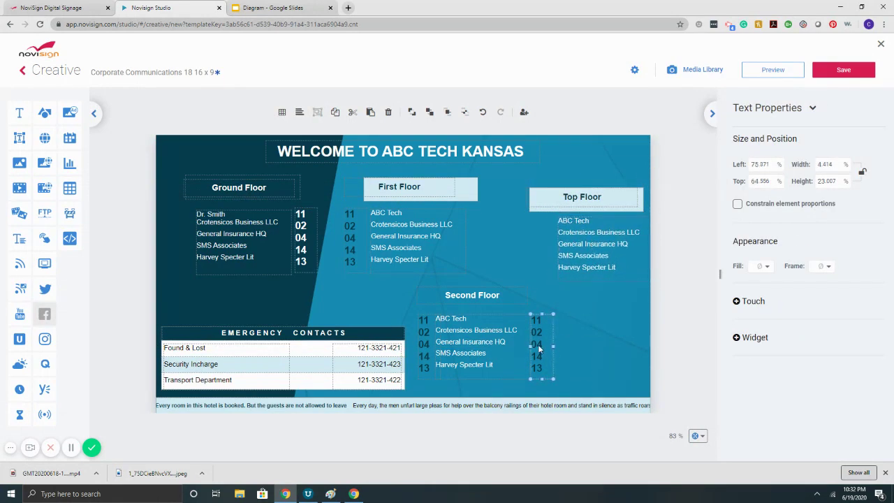
drag(534, 256, 535, 217)
click(540, 241)
Step: Delete the Second Floor heading, company list and number column
click(458, 287)
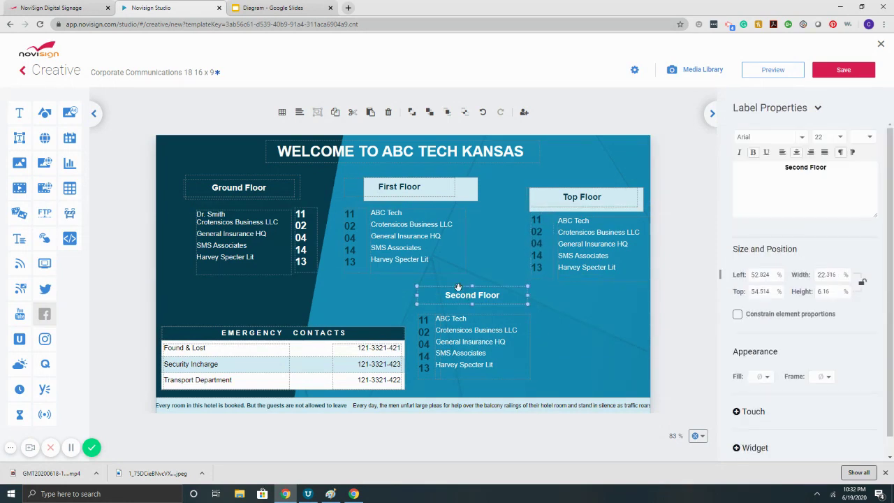
key(Delete)
click(454, 319)
key(Delete)
click(427, 307)
key(Delete)
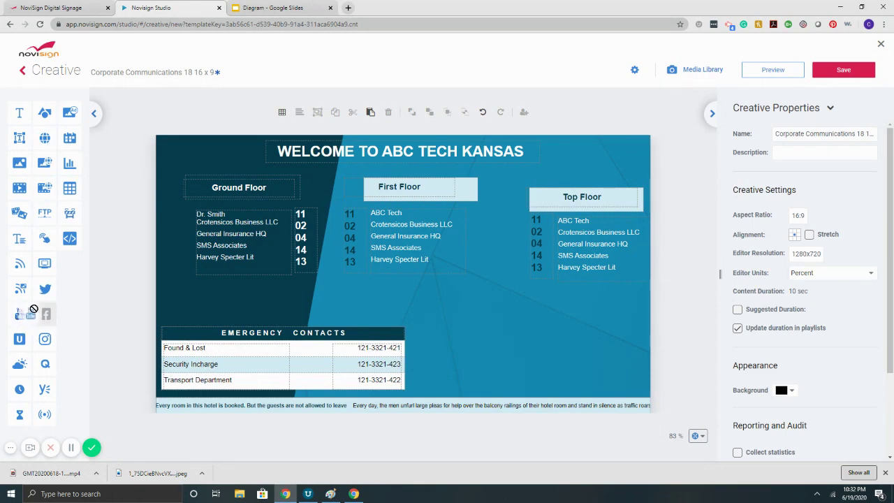
Step: Add an enlarged YouTube widget in the lower right playing 'Way Back Home', then preview the directory
drag(20, 314, 527, 323)
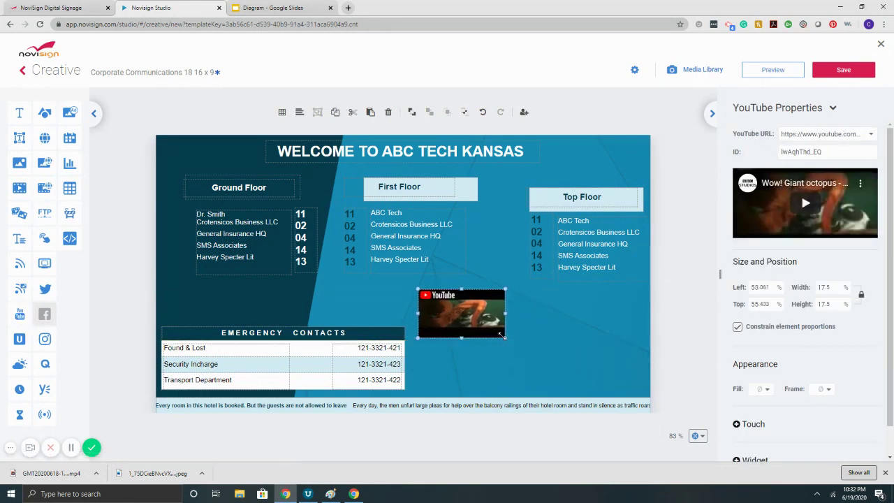
drag(575, 353, 586, 348)
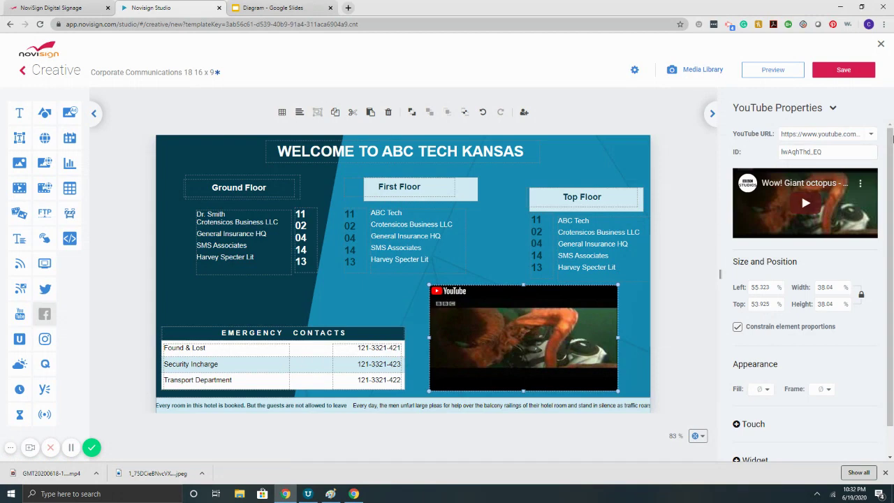
click(870, 135)
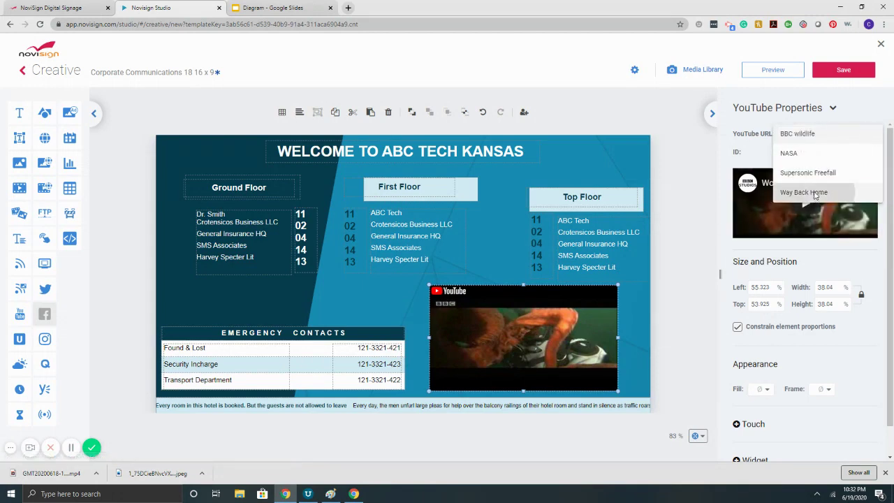
click(845, 190)
triple_click(784, 134)
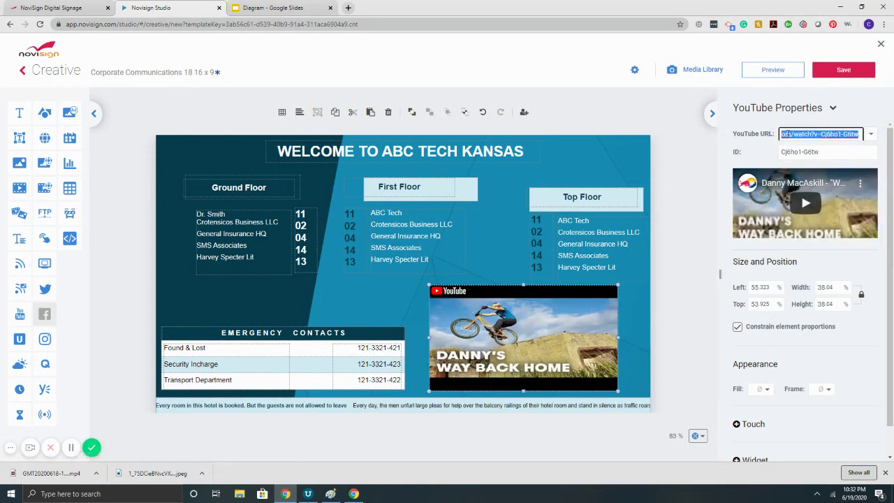
click(773, 70)
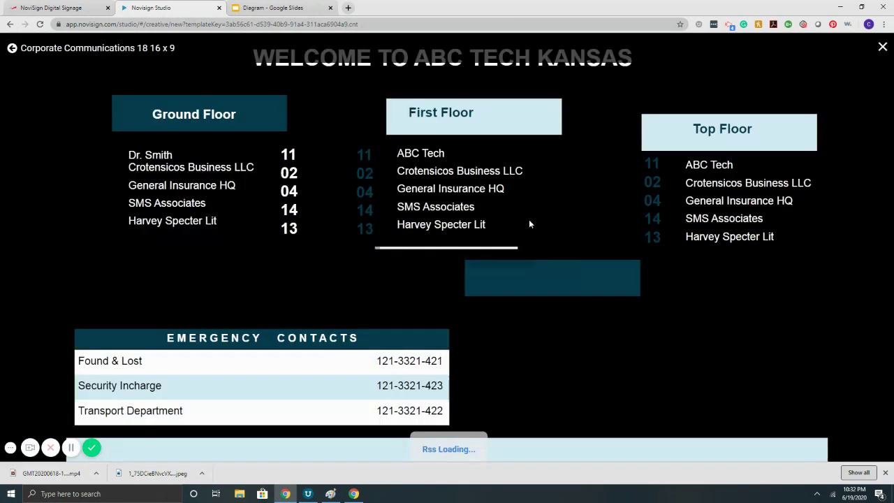
Step: Dismiss the downloads bar, close the preview, and select the old background image
click(885, 473)
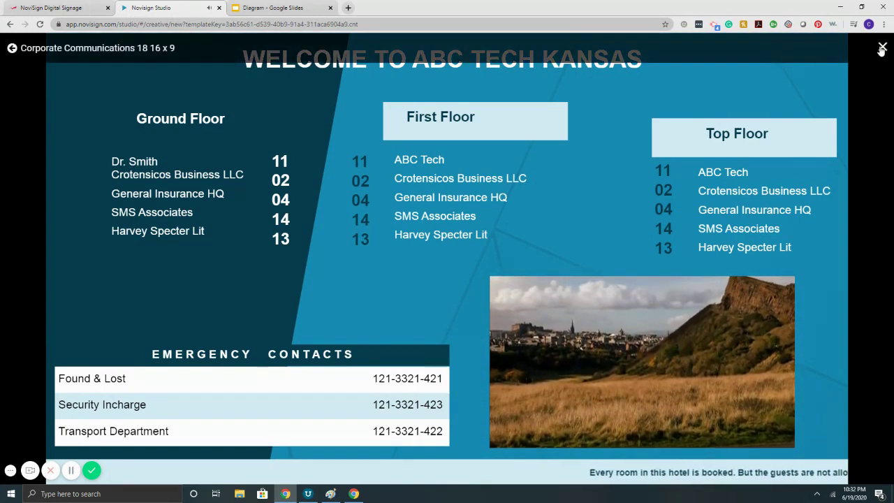
click(880, 42)
click(590, 152)
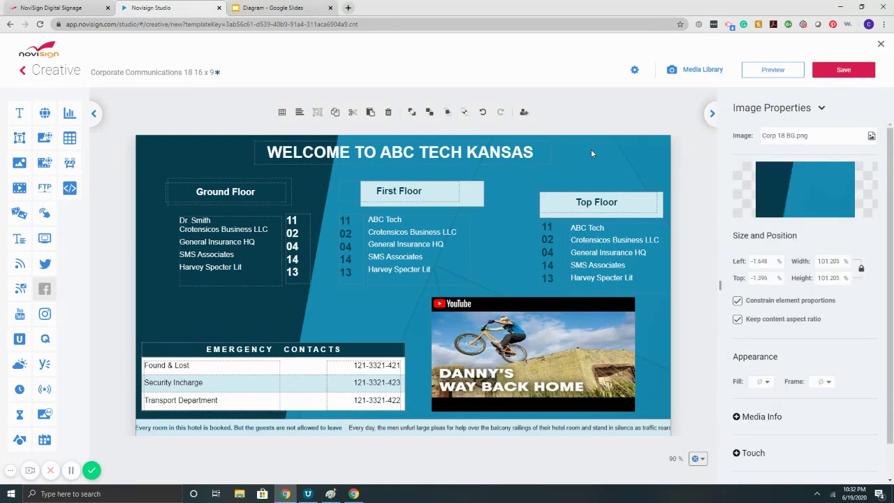
Step: Replace the old background with the Miami skyline photo and add an Image widget to the canvas
key(Delete)
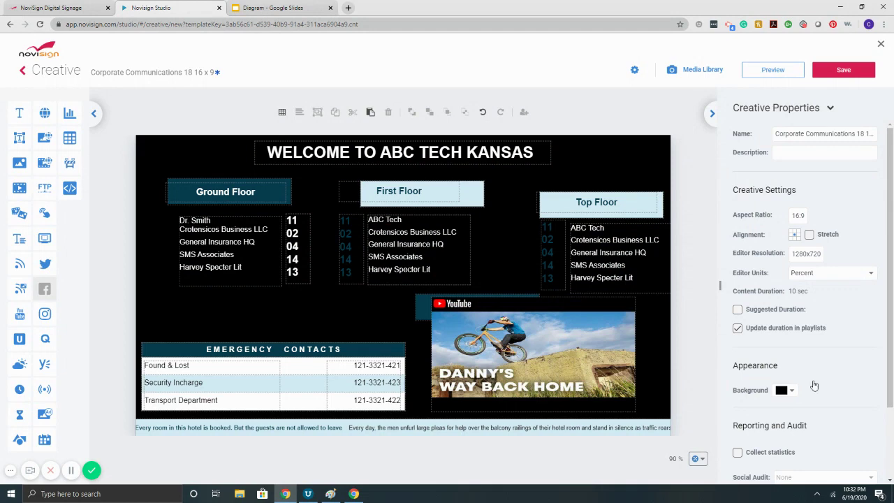
click(781, 391)
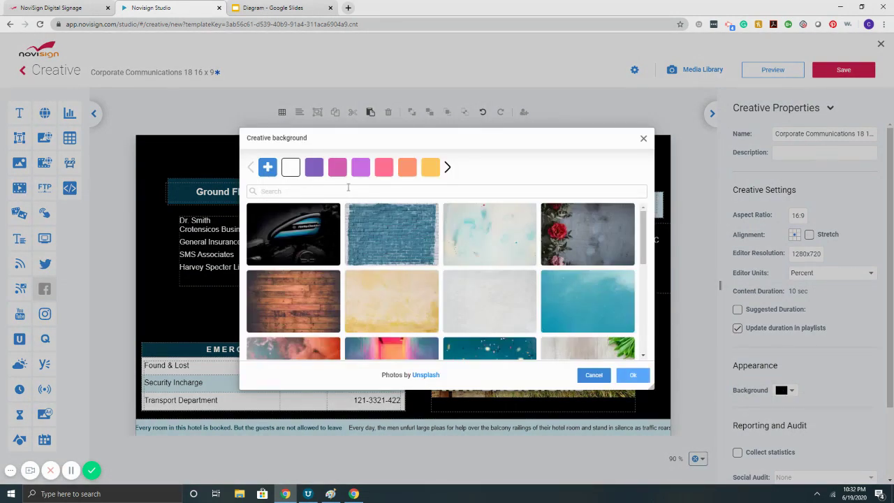
text(miami)
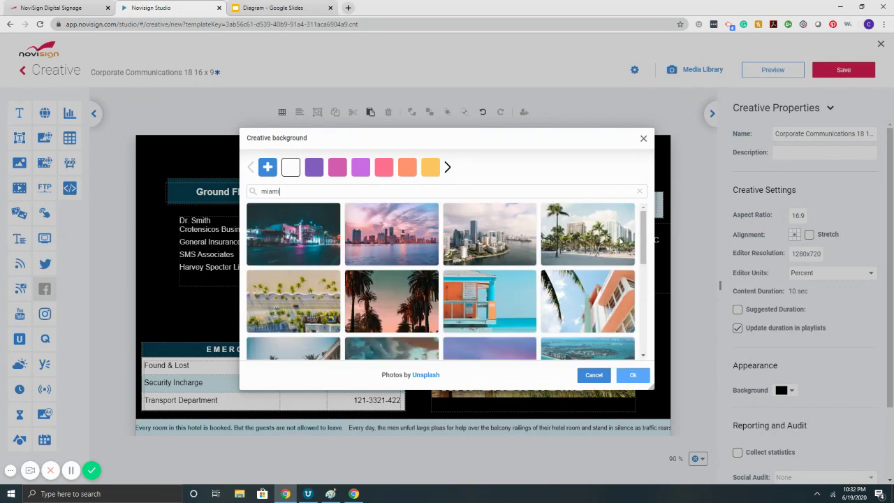
click(515, 230)
click(632, 375)
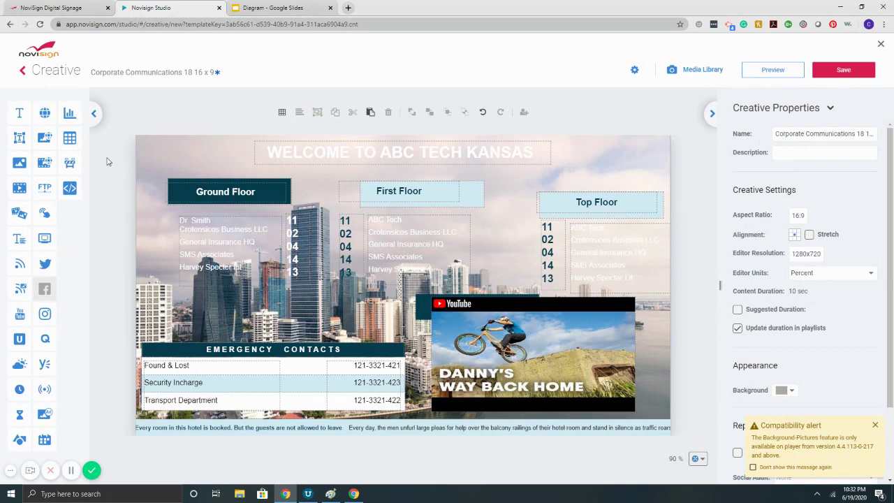
drag(17, 160, 328, 301)
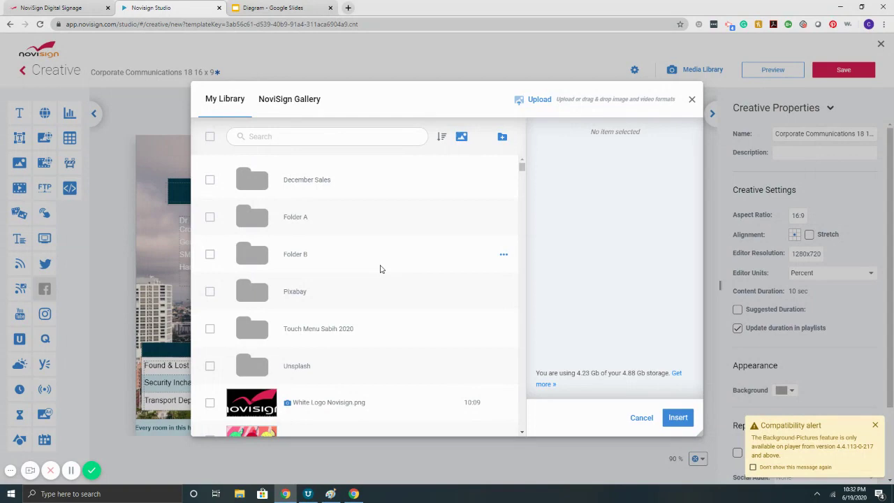
Step: Insert the snow-cone JPEG from My Library onto the canvas
click(535, 102)
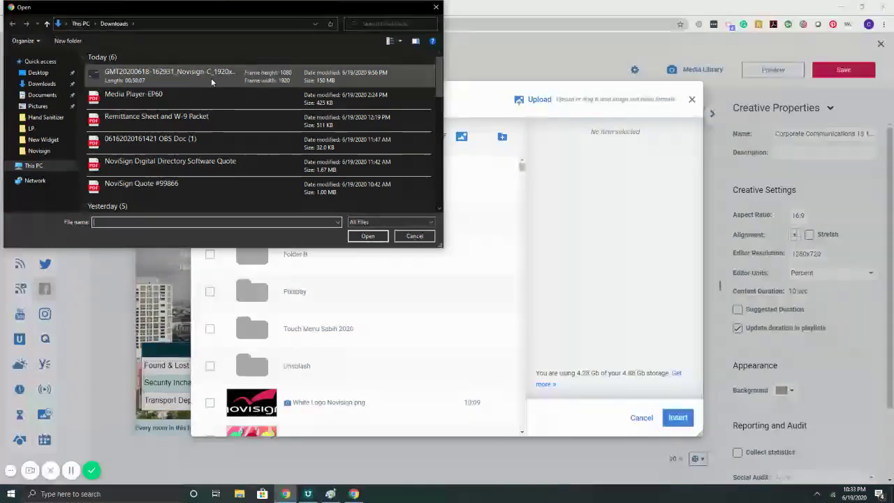
click(414, 236)
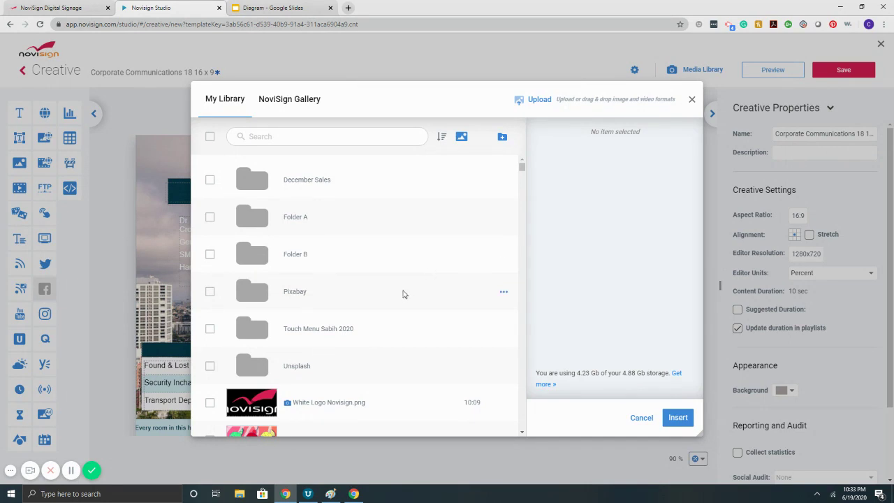
scroll(403, 294, down, 2)
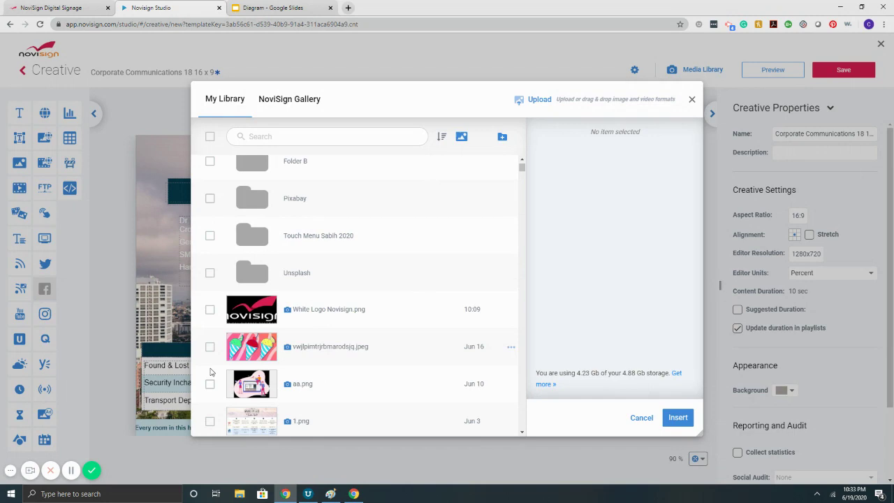
click(241, 349)
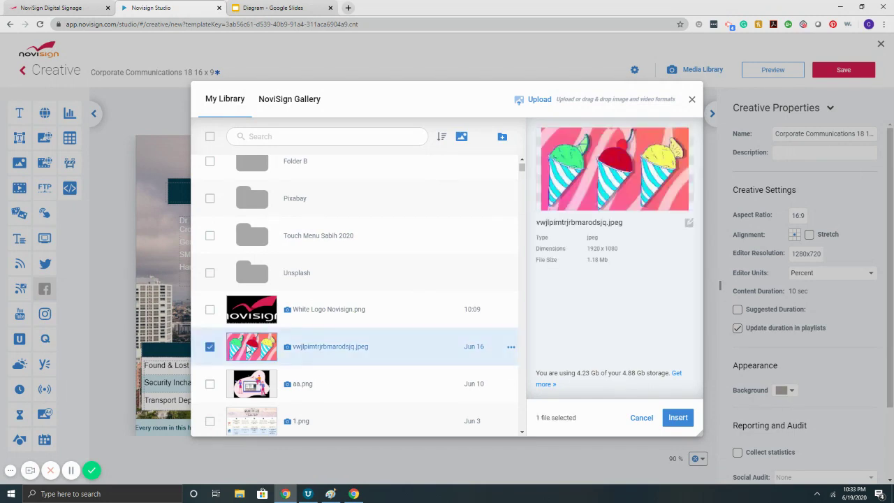
click(678, 418)
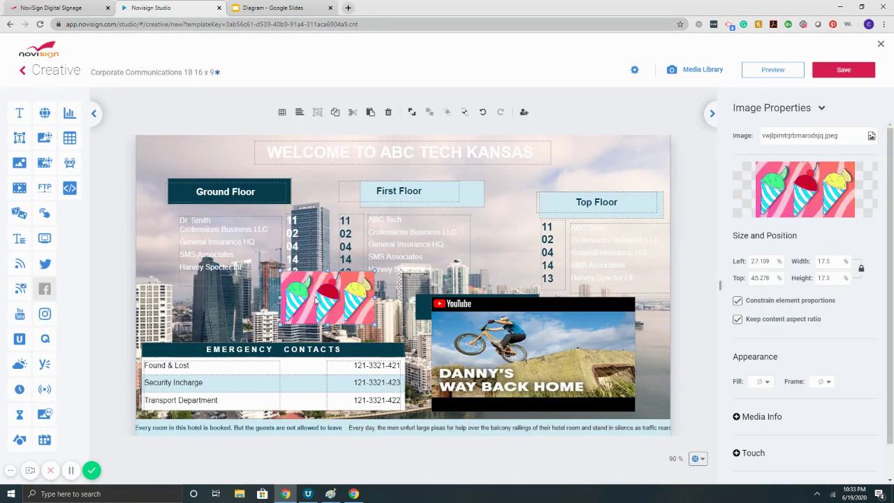
Step: Stretch the snow-cone image to cover the whole canvas and send it to the back
drag(316, 300, 189, 178)
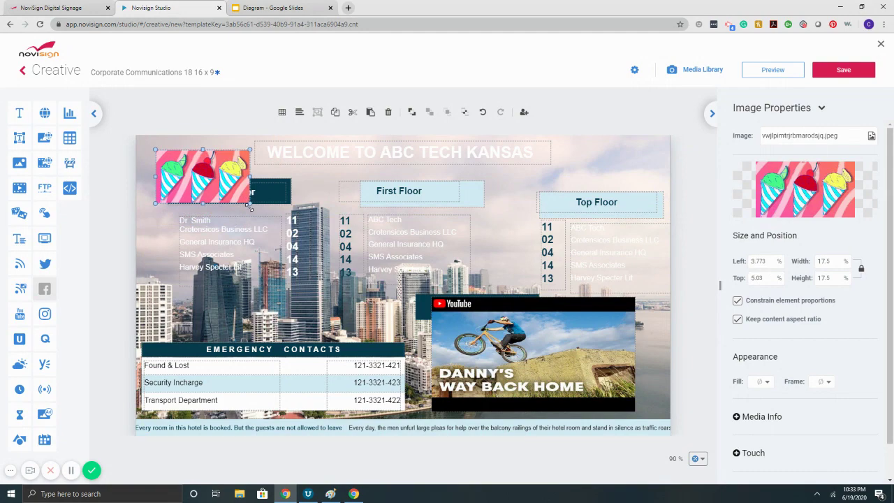
drag(249, 208, 466, 302)
drag(389, 268, 349, 246)
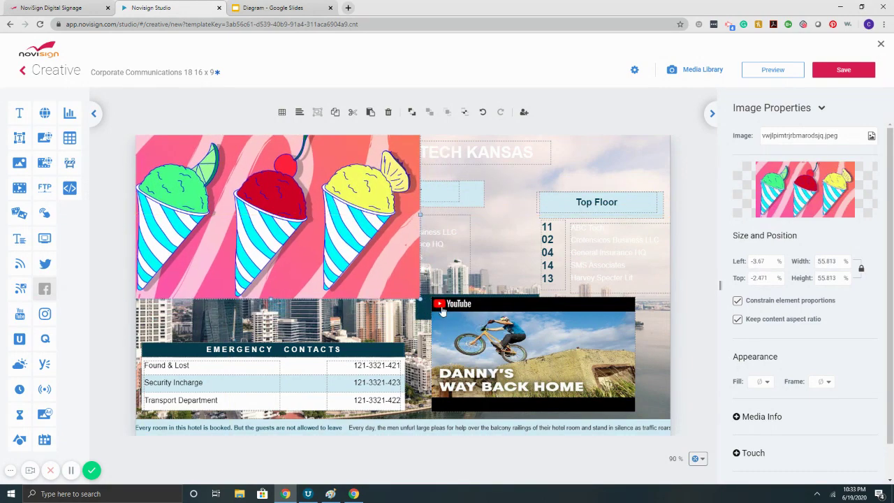
drag(417, 299, 649, 427)
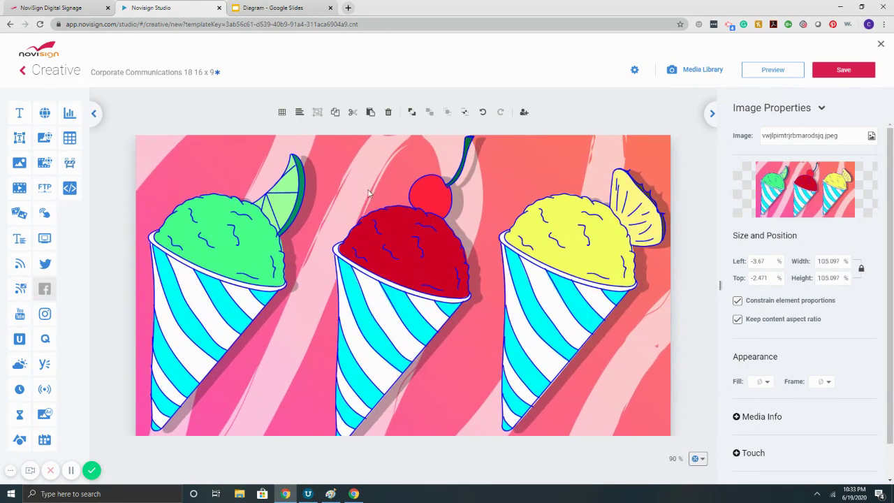
click(411, 113)
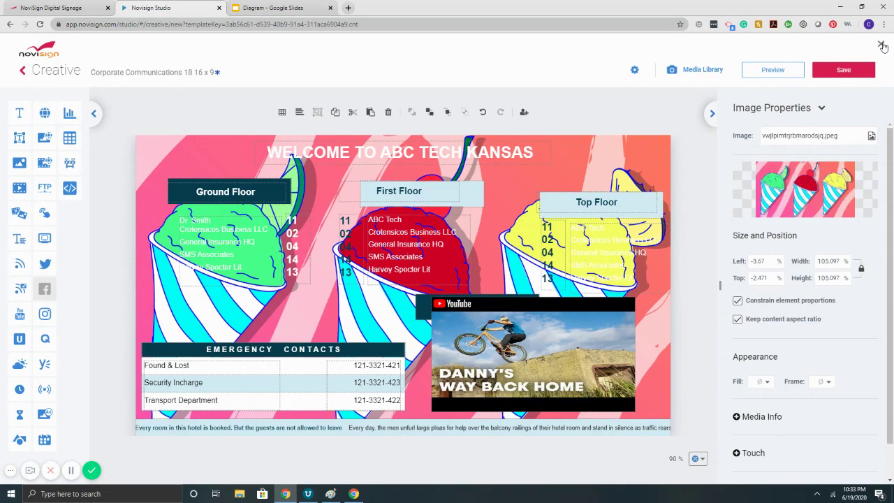
Step: Close the creative without saving and browse Business templates for a new creative
click(882, 46)
click(525, 283)
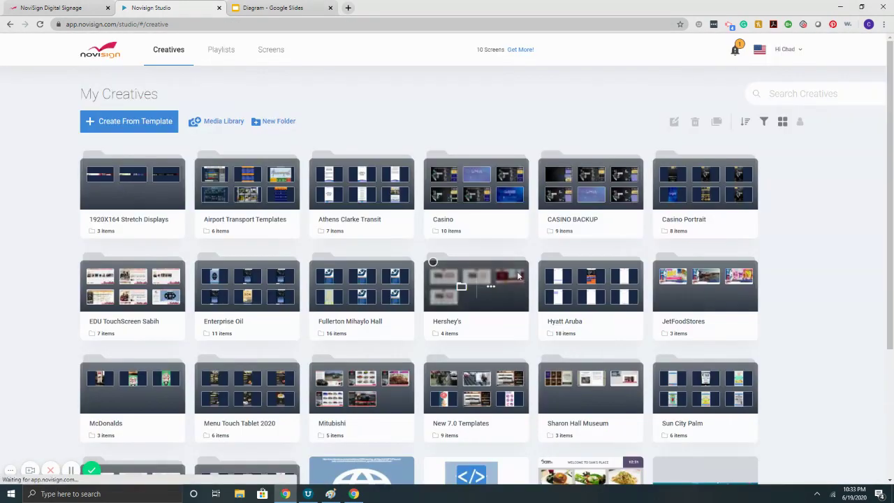
click(148, 122)
scroll(447, 209, down, 7)
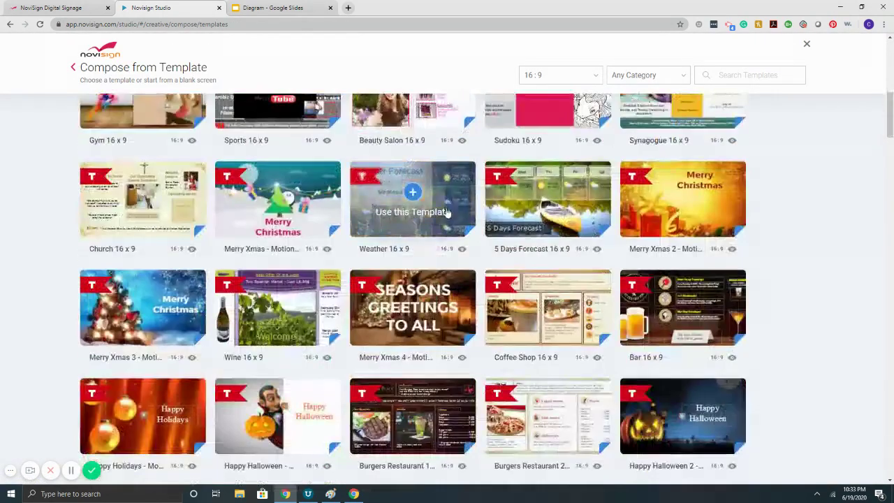
scroll(447, 211, down, 15)
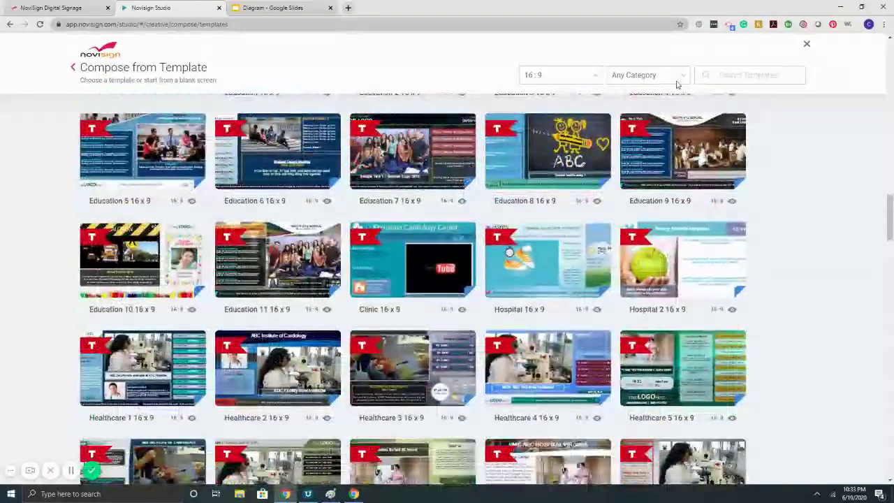
click(669, 77)
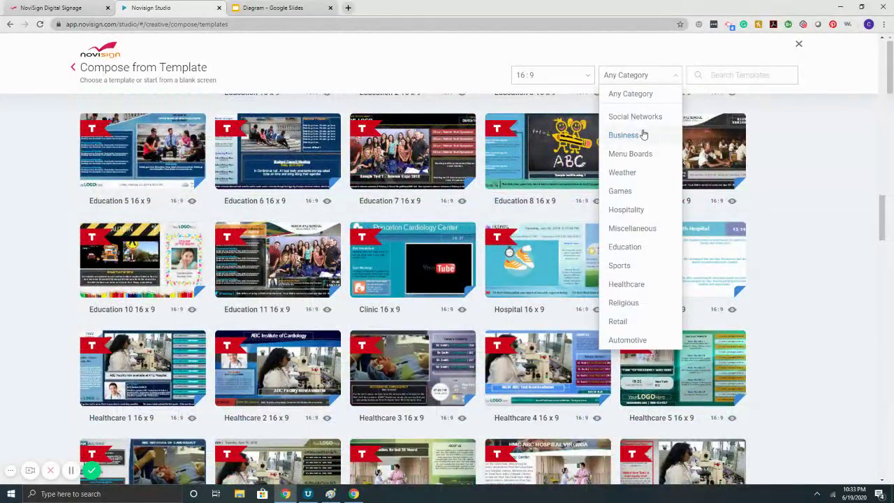
click(643, 134)
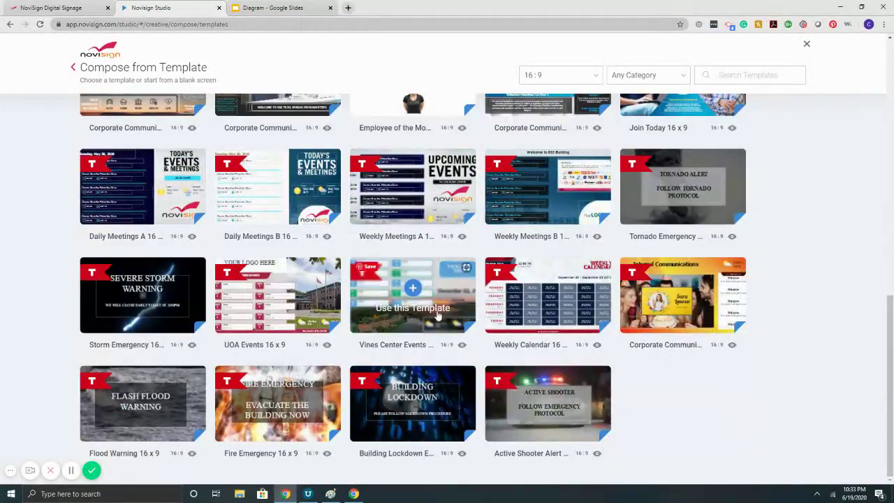
Step: Create a creative from the ABC Tech Building directory template, preview it, then go to the homepage
scroll(438, 316, up, 5)
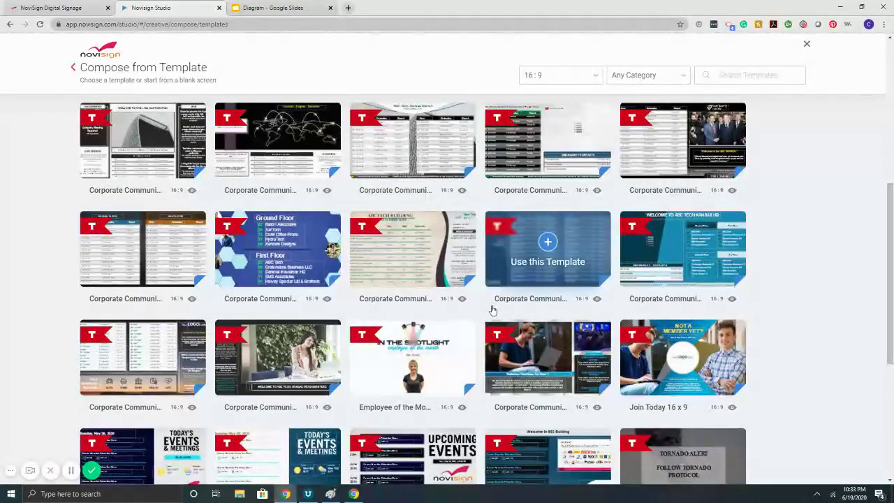
scroll(492, 309, up, 1)
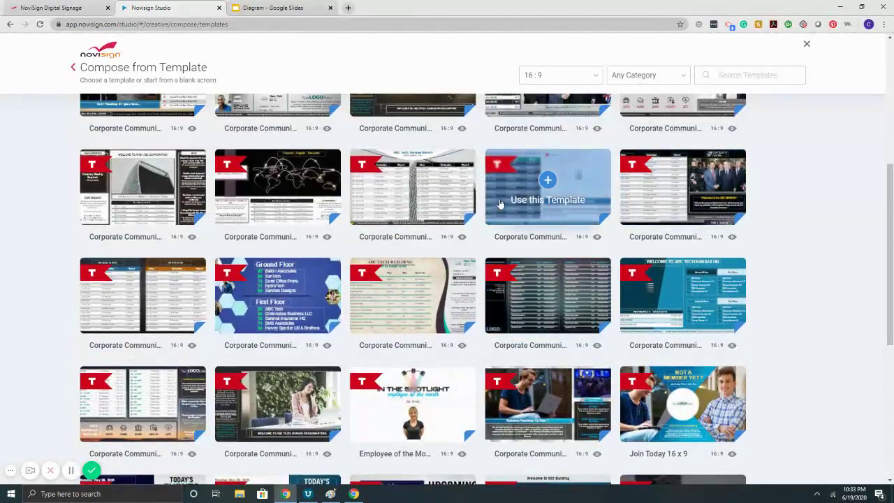
click(412, 292)
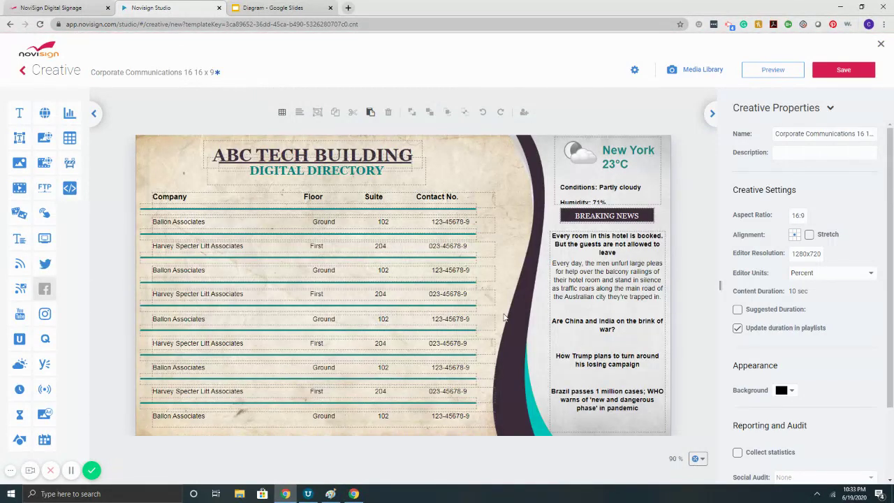
click(773, 70)
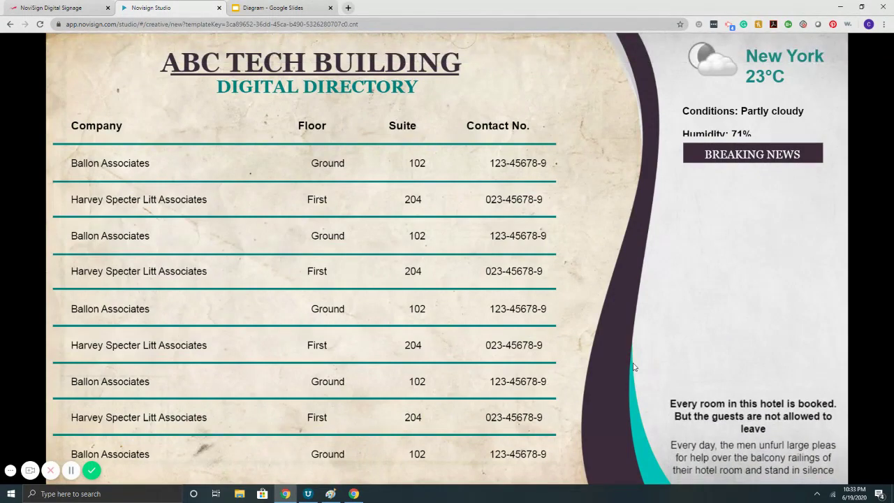
click(11, 36)
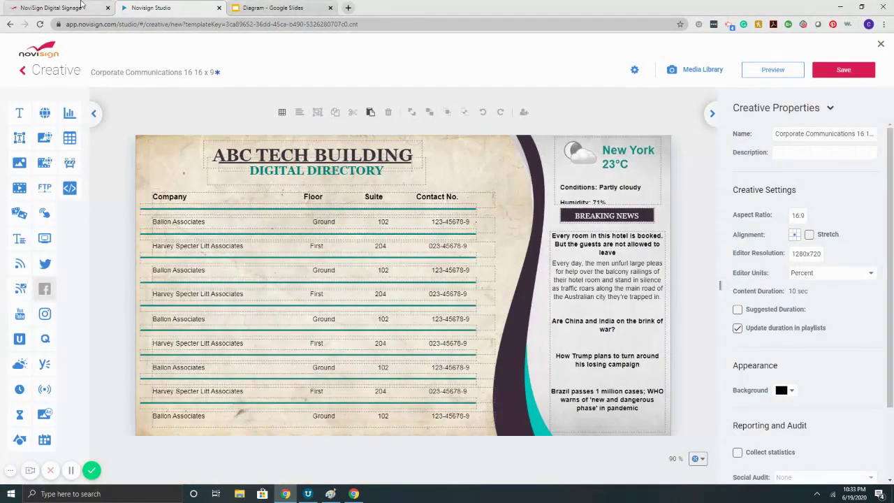
click(82, 5)
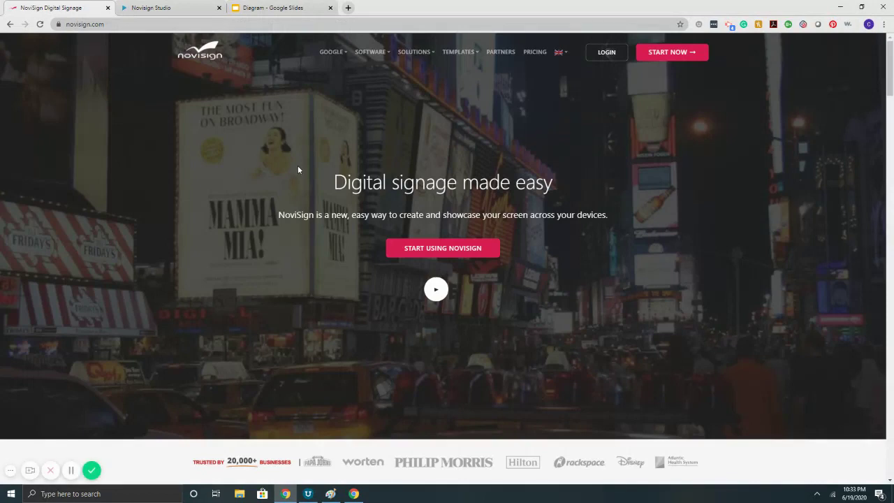
Step: Open the NoviSign sign-up page in a new tab, then return to the homepage
click(692, 61)
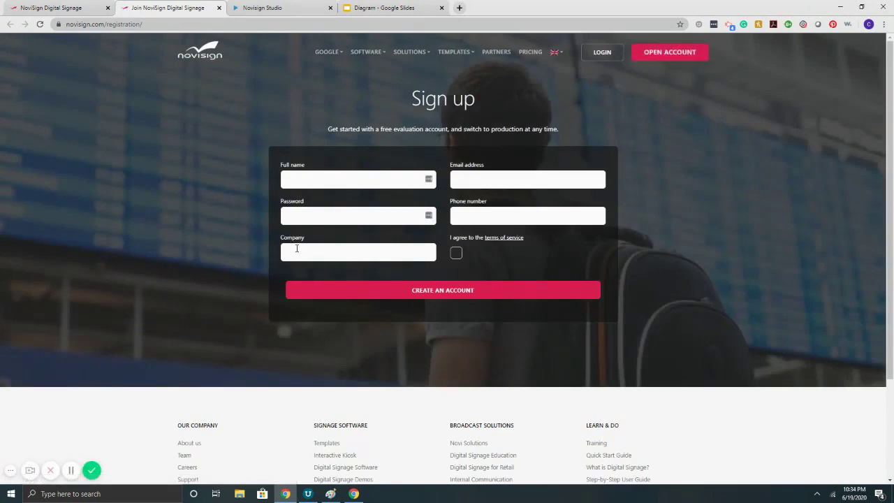
click(259, 8)
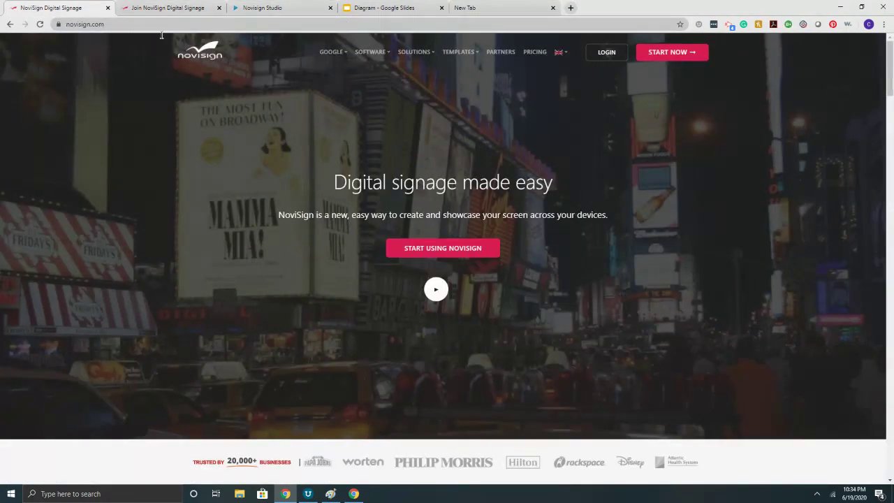
click(63, 8)
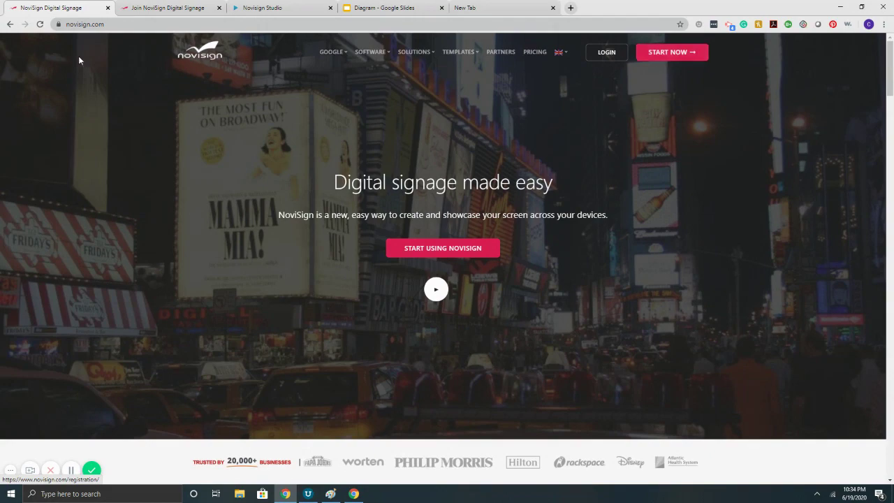
Step: Close the ABC Tech Building directory without saving and reopen the template gallery
click(257, 7)
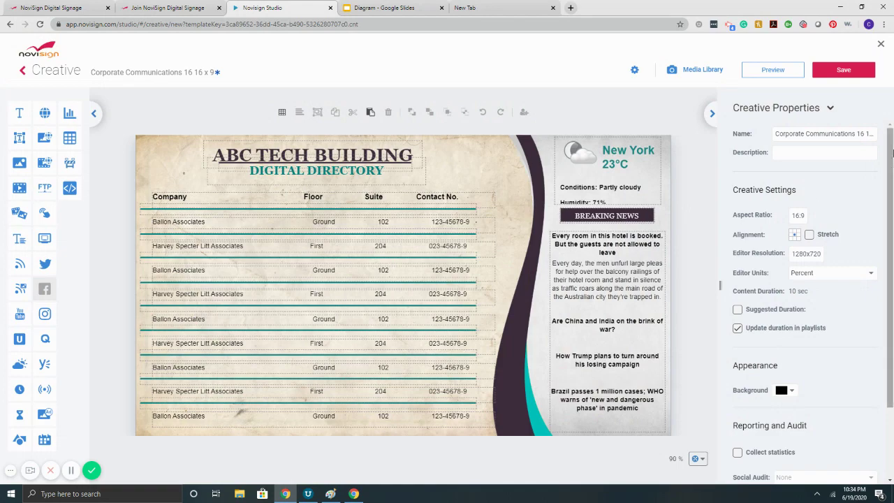
click(881, 44)
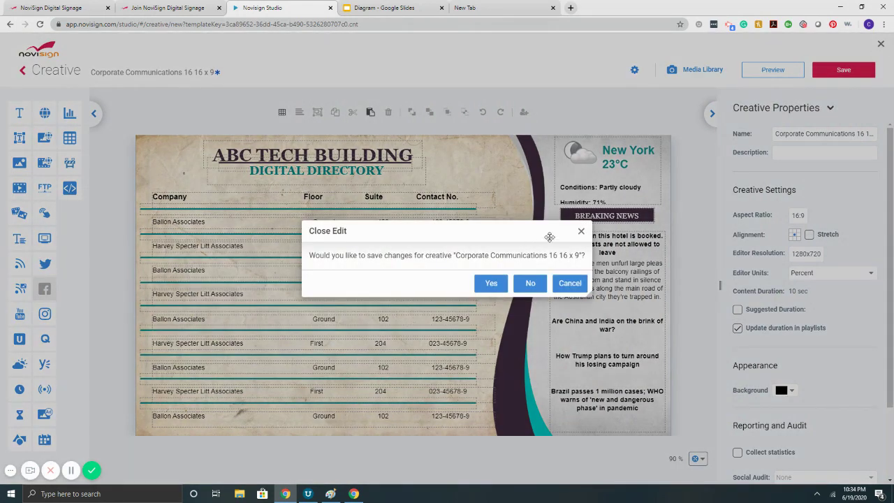
click(532, 285)
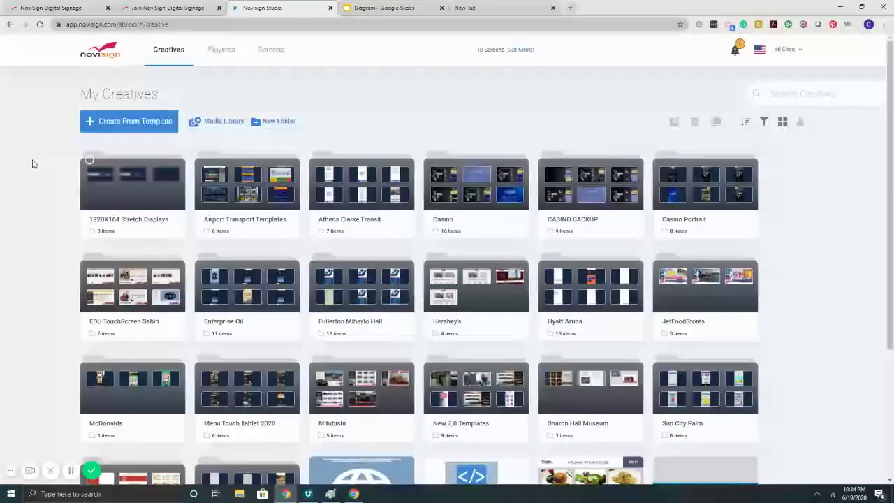
click(130, 121)
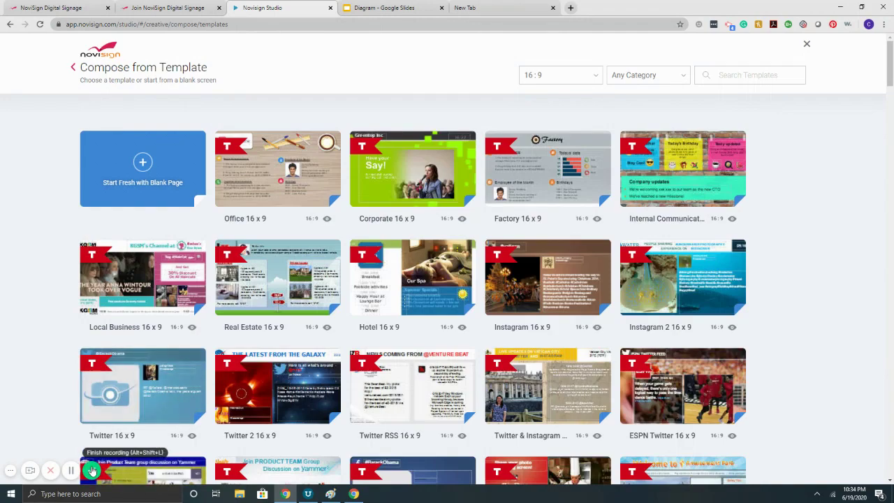